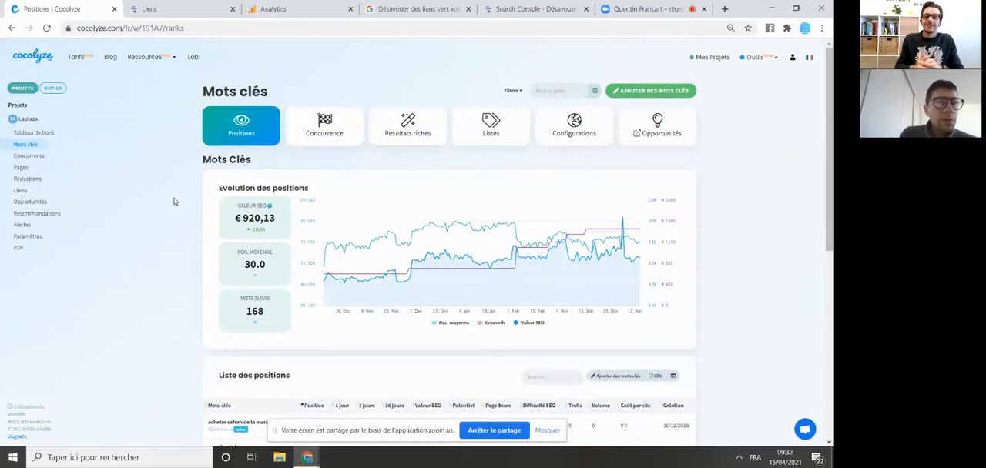
- Filter the tracked keyword positions list by "bonito" and review the matching keywords
left_click(571, 377)
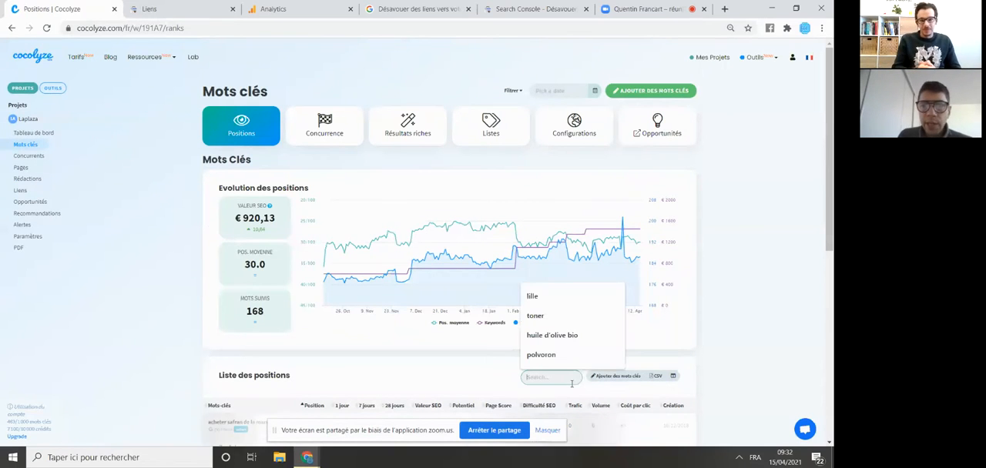
type("bonito")
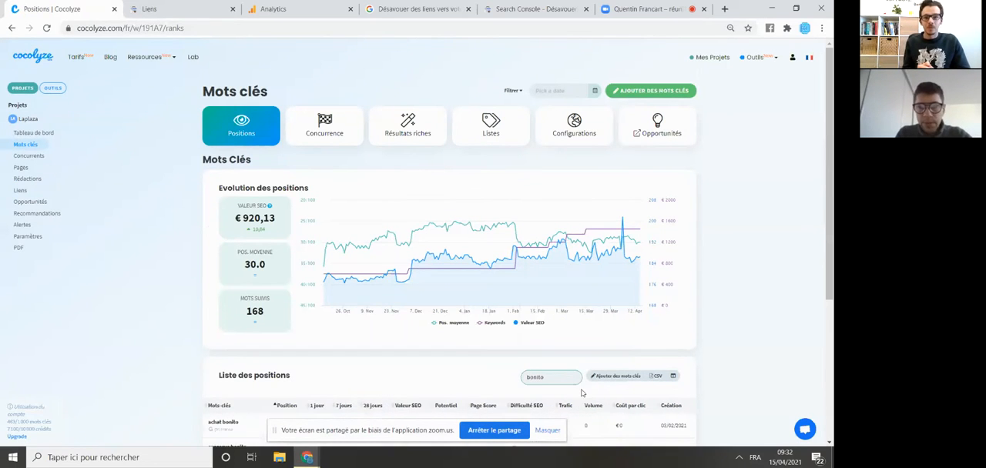
scroll(498, 326, "down", 1)
scroll(498, 327, "down", 1)
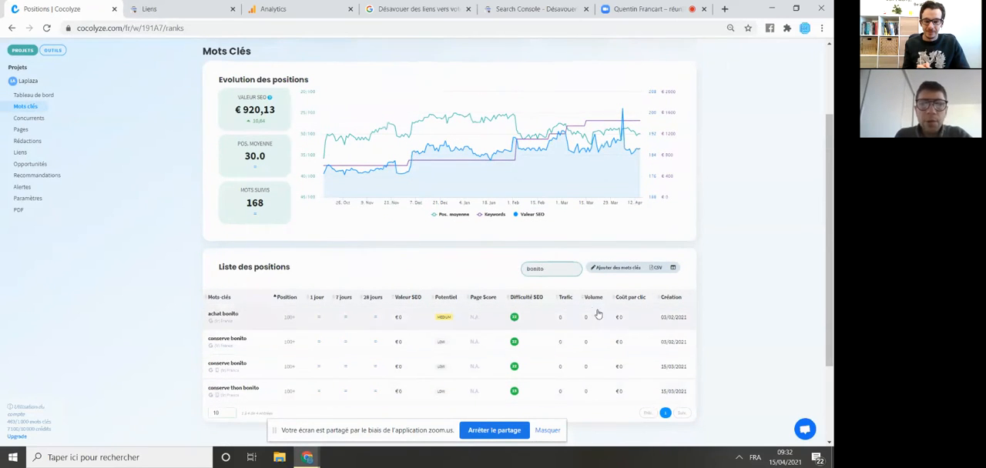
- Filter the keyword positions list by "thon blanc" instead, and clear the filter again
key("BackSpace")
key("BackSpace")
key("BackSpace")
key("BackSpace")
key("BackSpace")
key("BackSpace")
type("t")
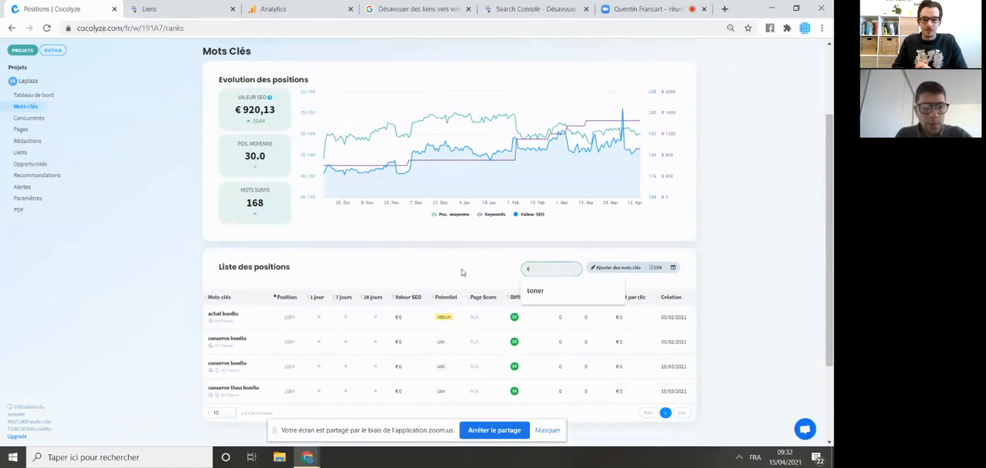
type("hon blanc")
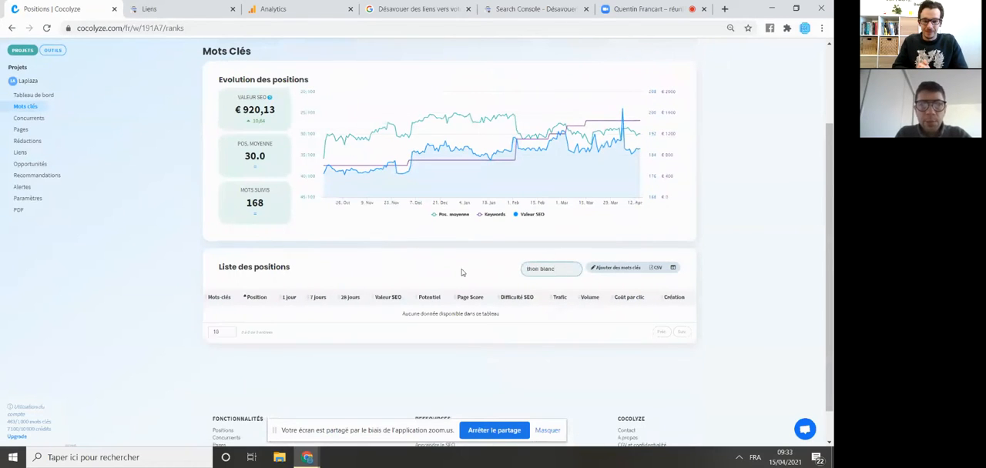
key("BackSpace")
key("BackSpace")
key("BackSpace")
key("BackSpace")
key("BackSpace")
key("BackSpace")
key("BackSpace")
key("BackSpace")
key("BackSpace")
key("BackSpace")
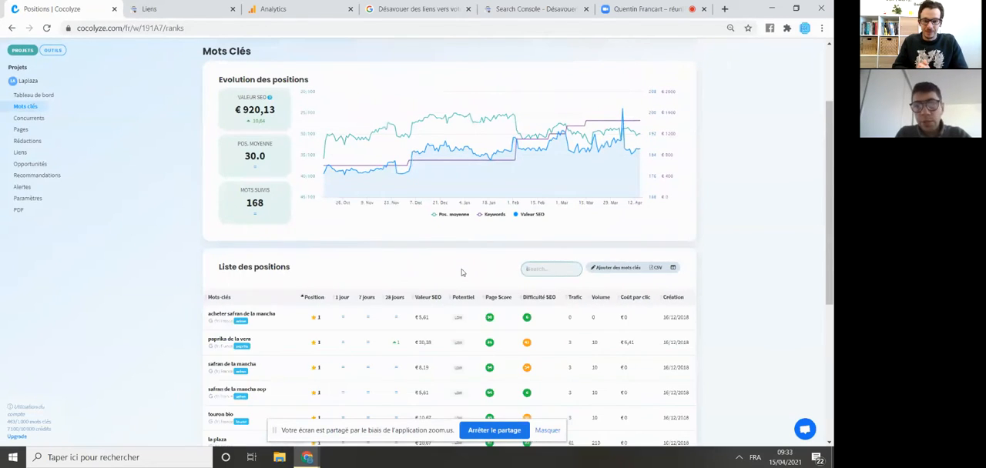
- Start a new keyword suggestion request in the keyword research tool
scroll(393, 235, "up", 2)
left_click(52, 87)
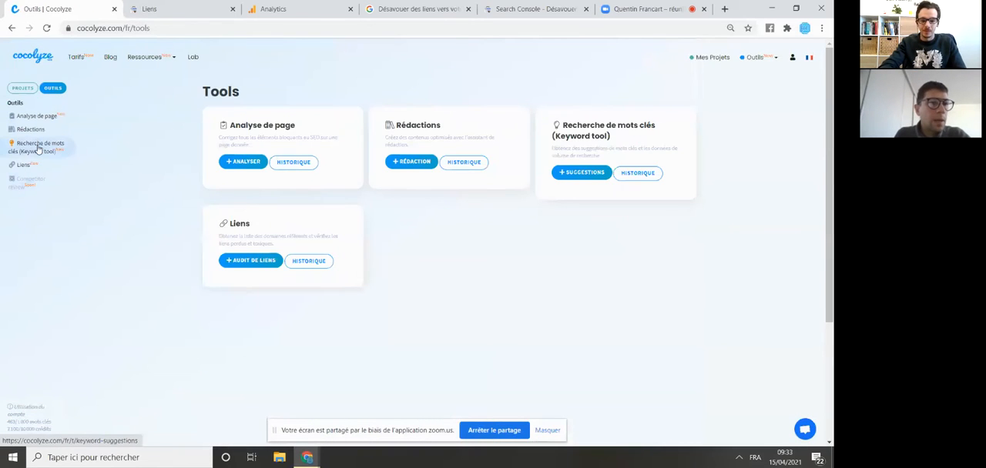
left_click(64, 154)
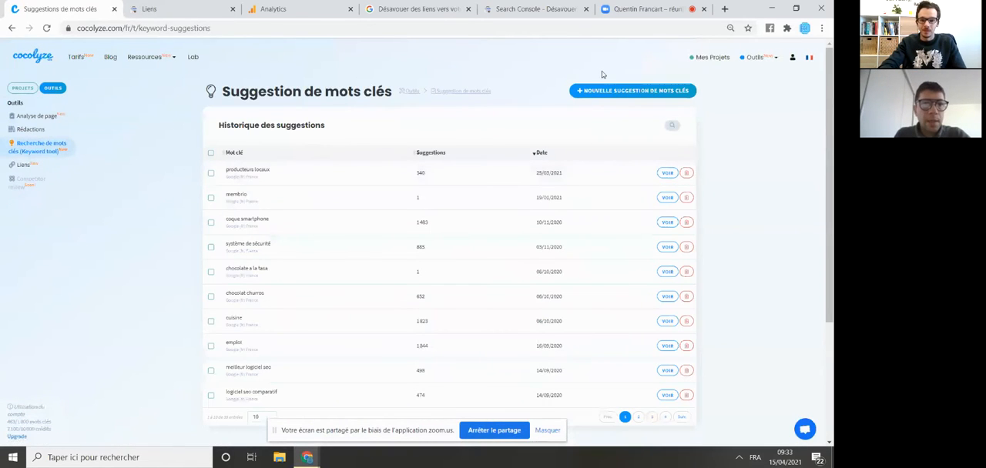
left_click(613, 91)
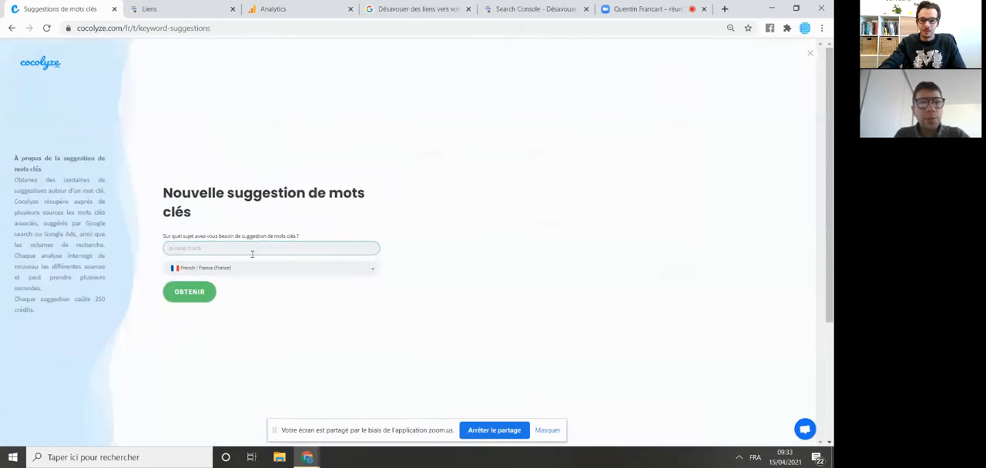
- Get keyword suggestions for "thon blanc" in French / France and open the resulting report
left_click(257, 249)
type("tho")
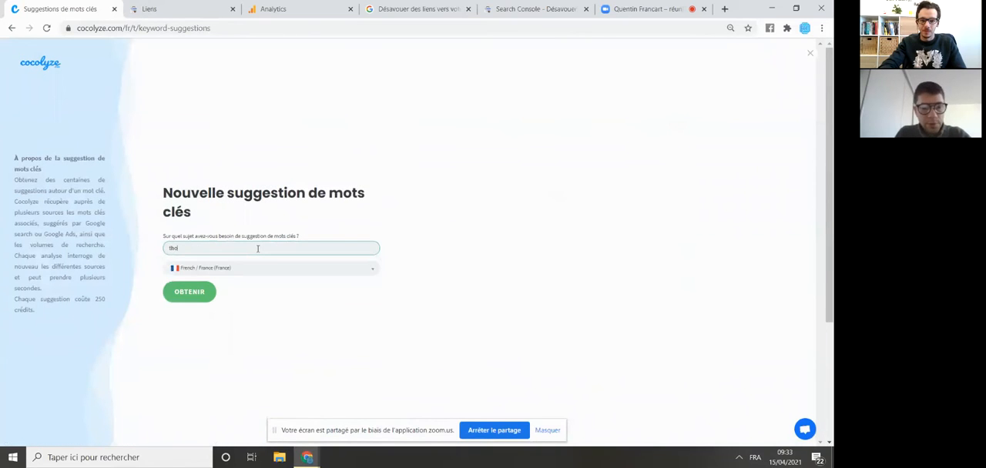
left_click(192, 293)
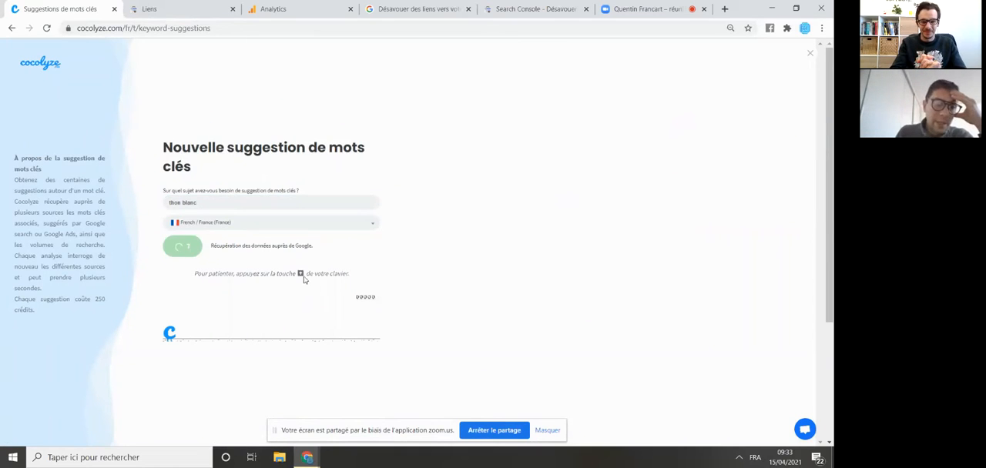
scroll(303, 280, "down", 1)
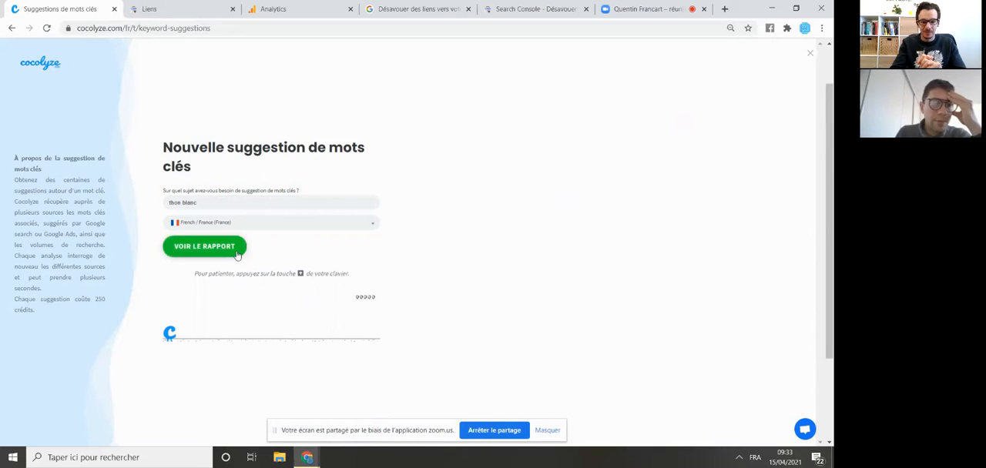
left_click(233, 251)
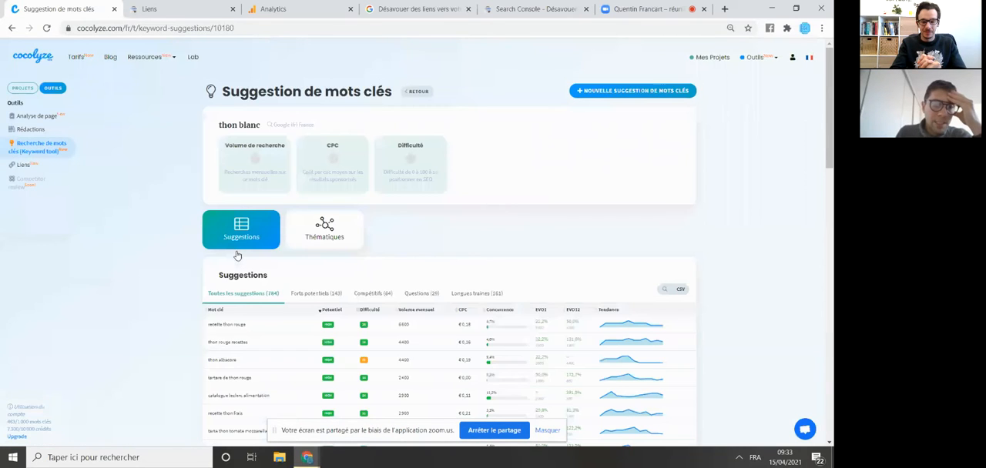
- Examine the full list of keyword suggestions for "thon blanc", including potential, difficulty and monthly volume
scroll(237, 256, "down", 3)
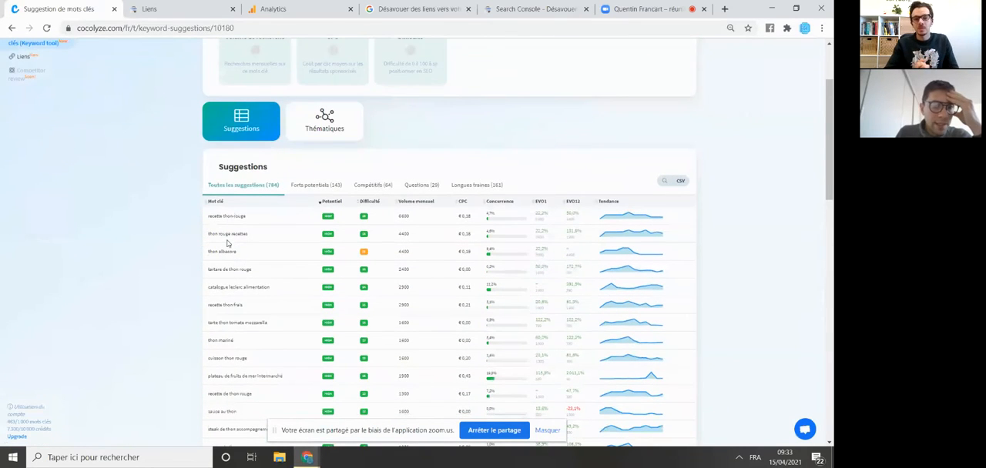
scroll(228, 244, "down", 3)
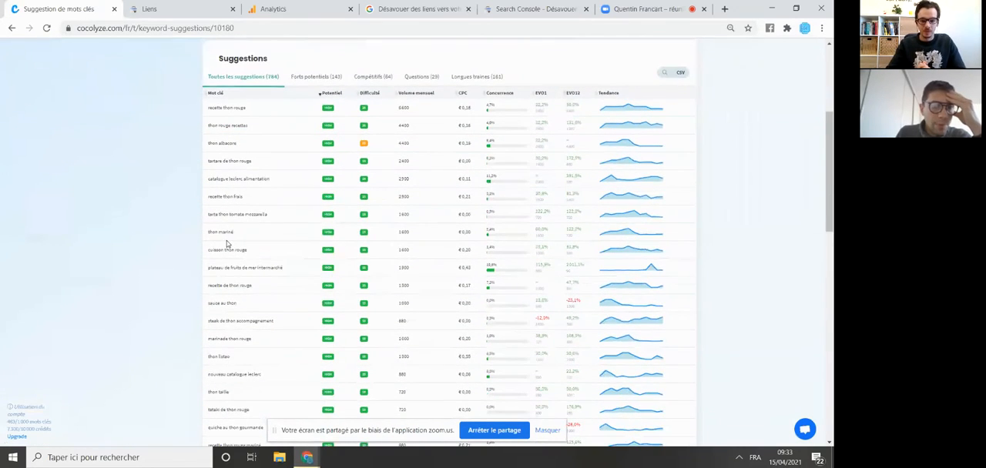
scroll(227, 266, "down", 5)
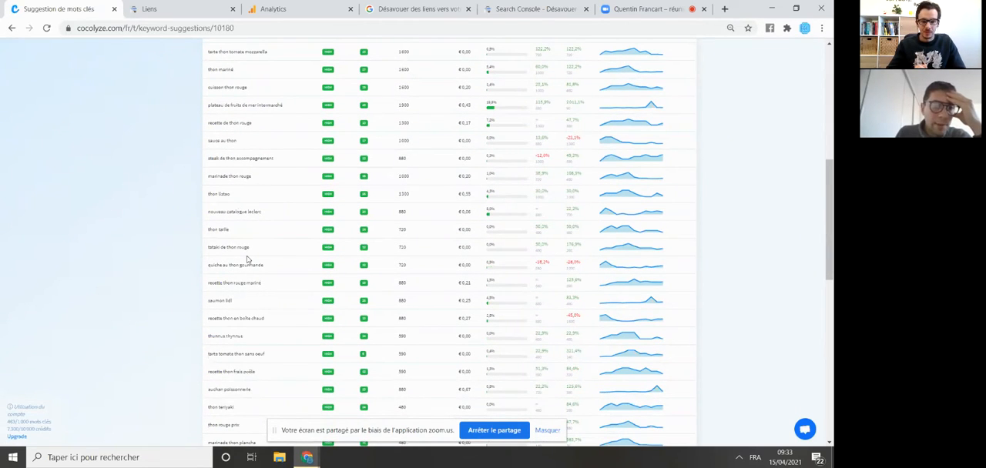
scroll(247, 260, "down", 2)
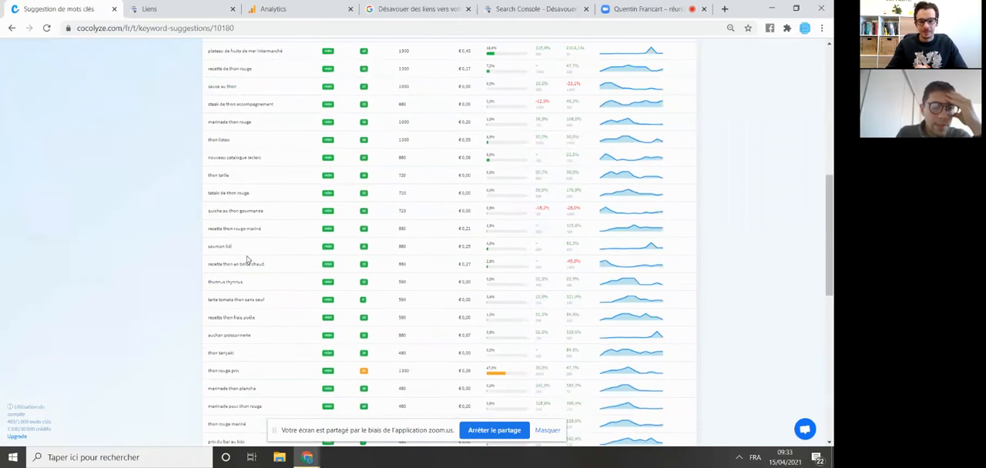
scroll(247, 259, "down", 2)
scroll(247, 260, "down", 4)
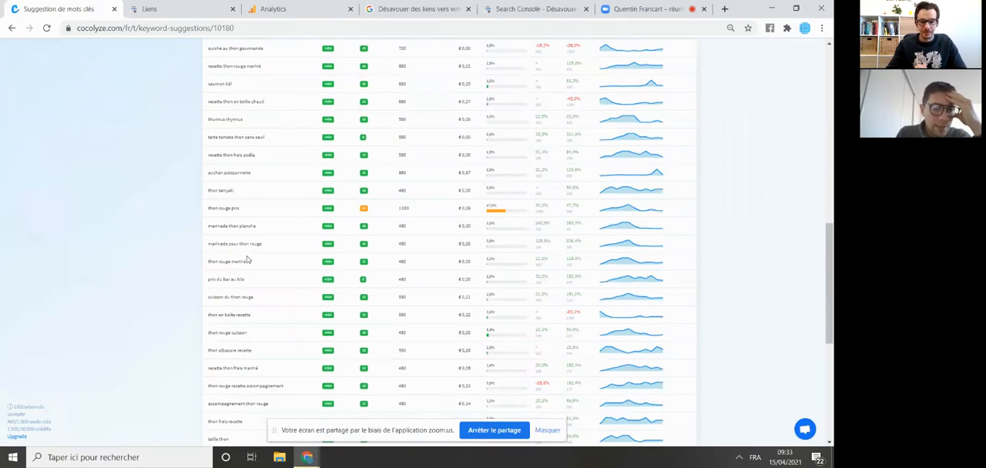
scroll(247, 260, "down", 2)
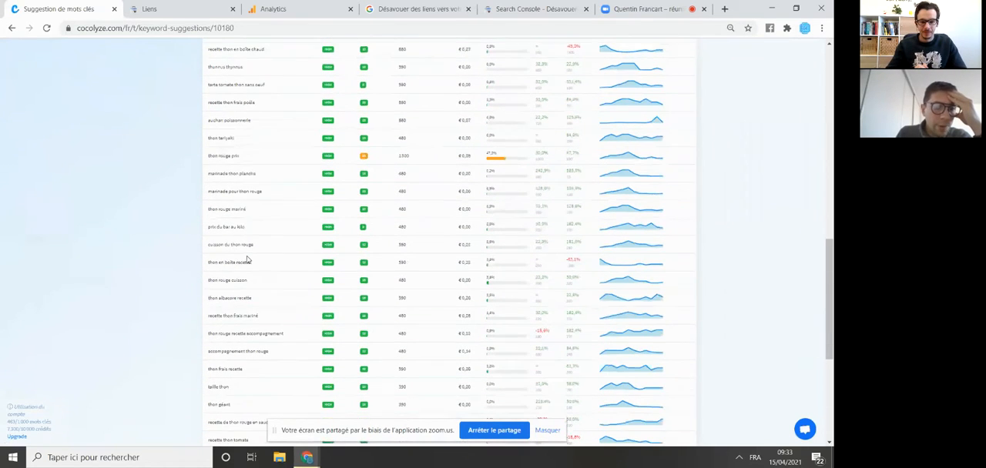
scroll(246, 295, "down", 2)
scroll(246, 295, "down", 4)
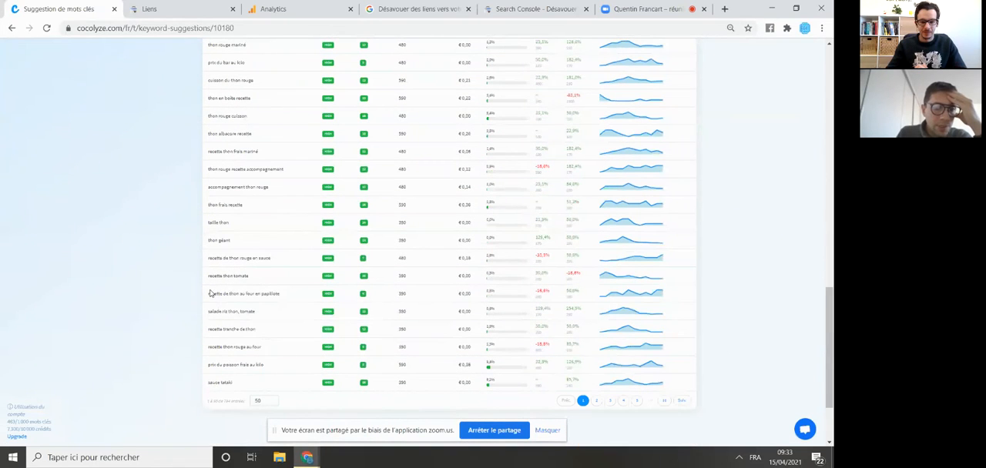
left_click(596, 401)
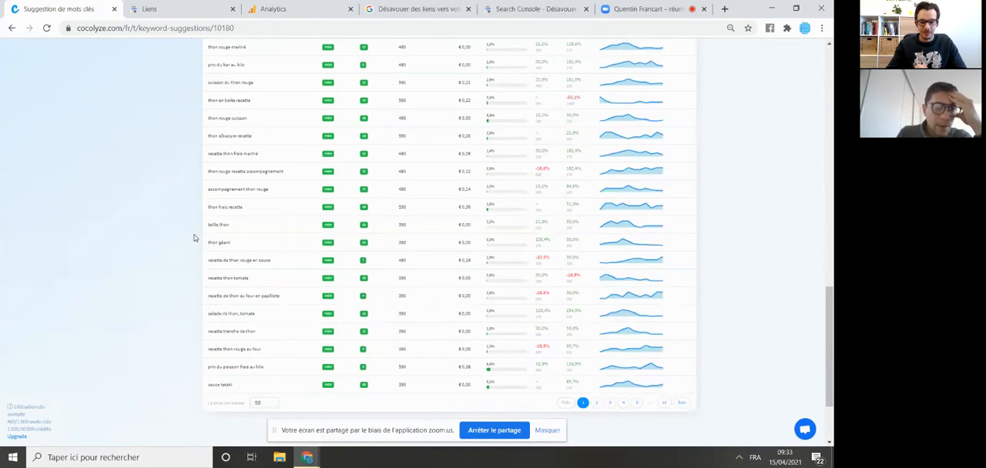
scroll(196, 241, "up", 3)
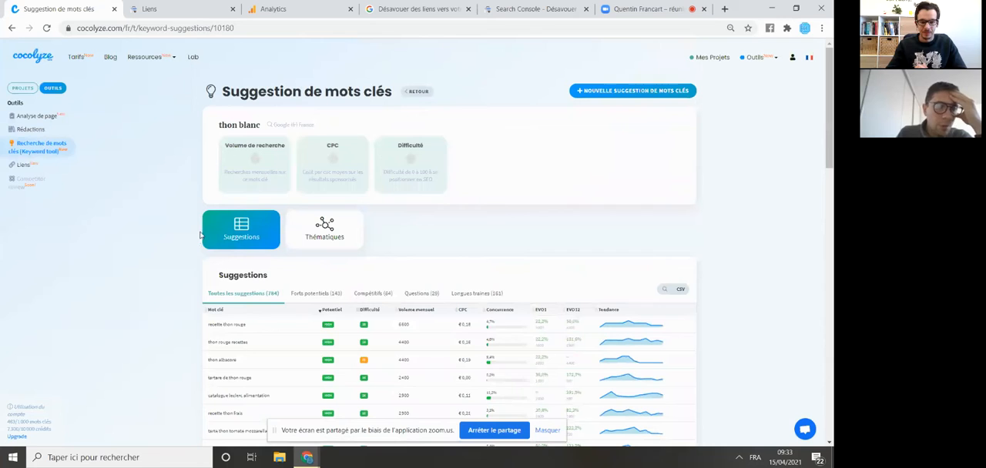
- Show the themes map for "thon blanc" and examine its keyword clusters
left_click(324, 231)
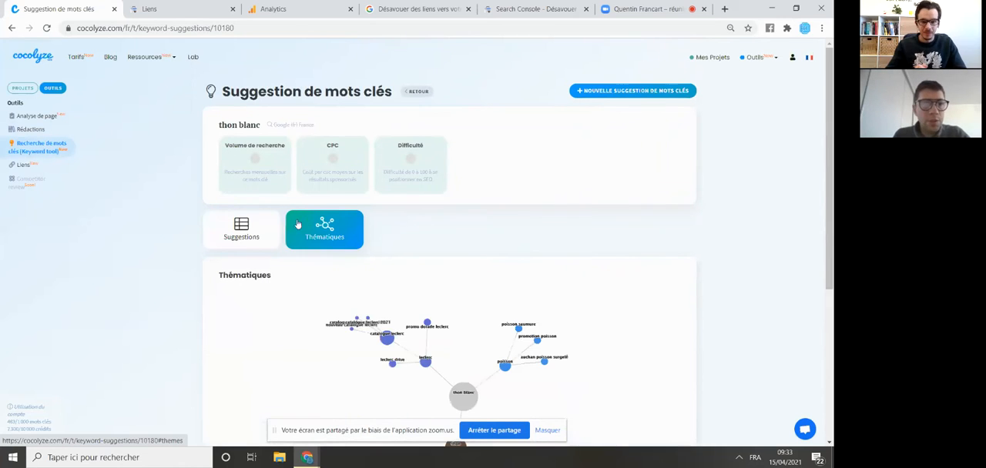
scroll(218, 242, "down", 3)
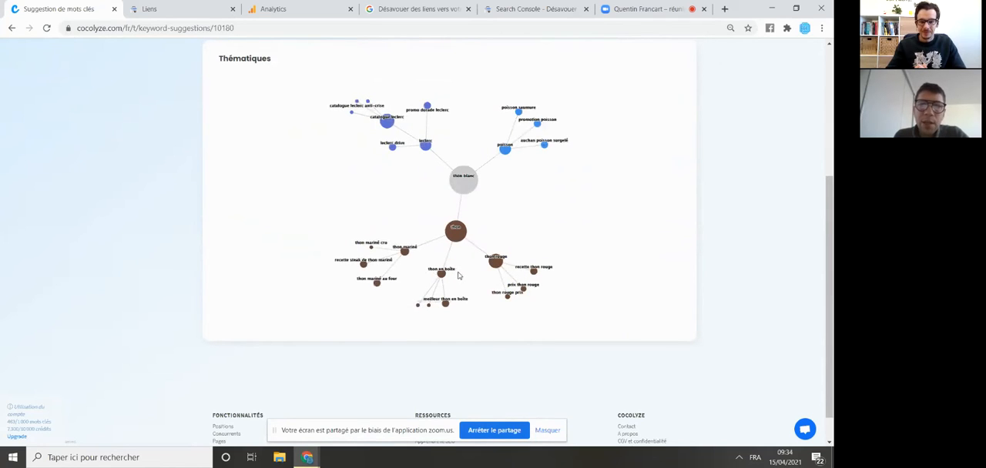
scroll(347, 276, "up", 2)
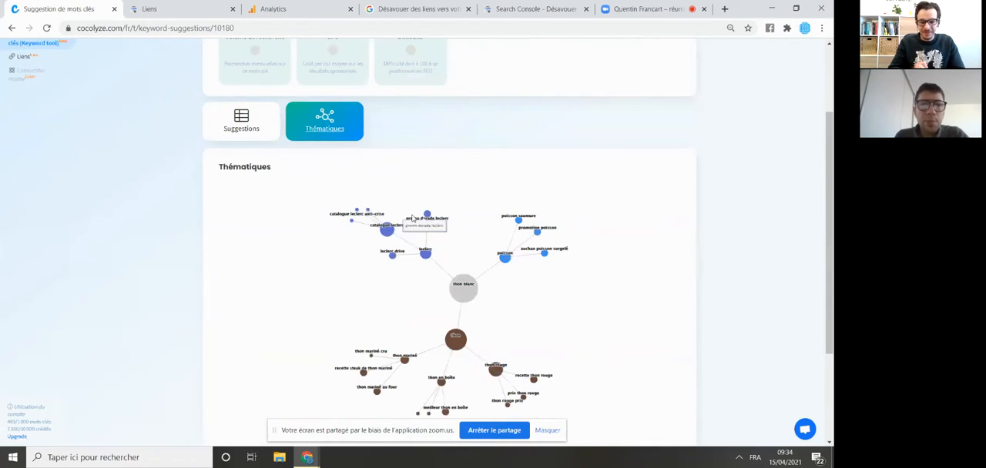
scroll(463, 332, "down", 1)
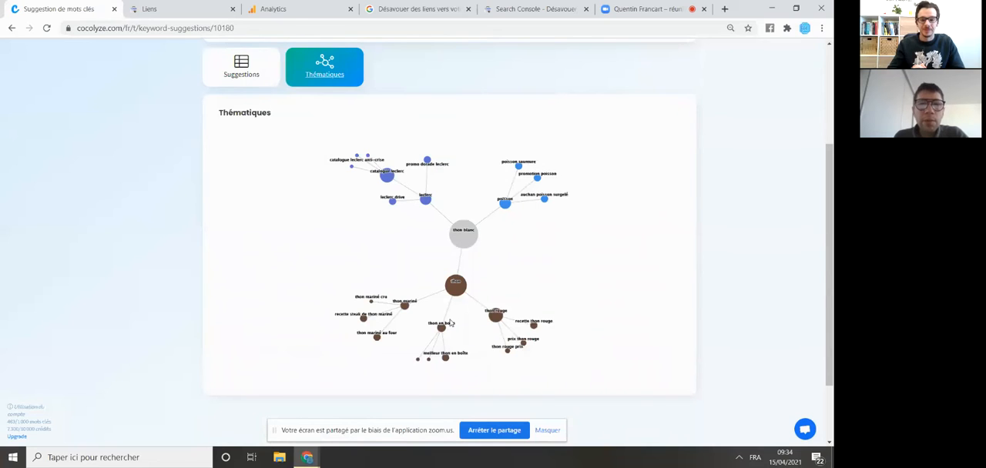
scroll(450, 323, "up", 3)
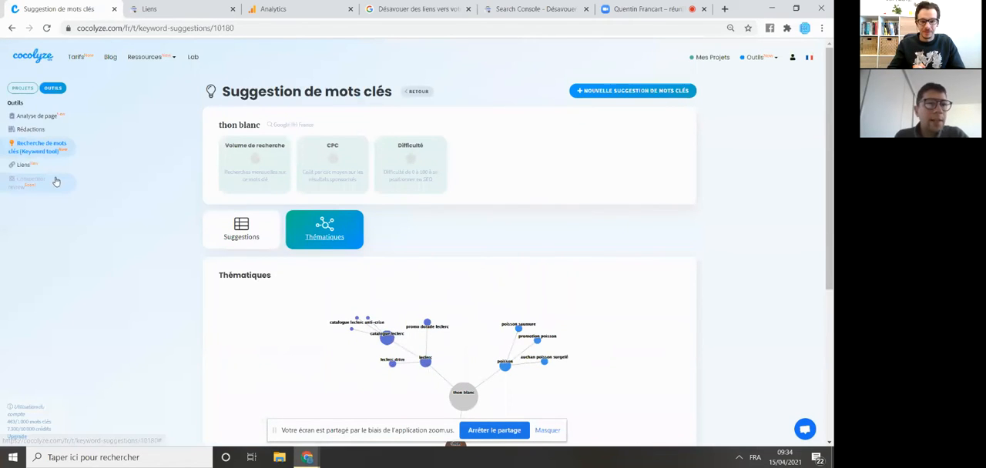
scroll(248, 235, "down", 2)
scroll(248, 235, "up", 2)
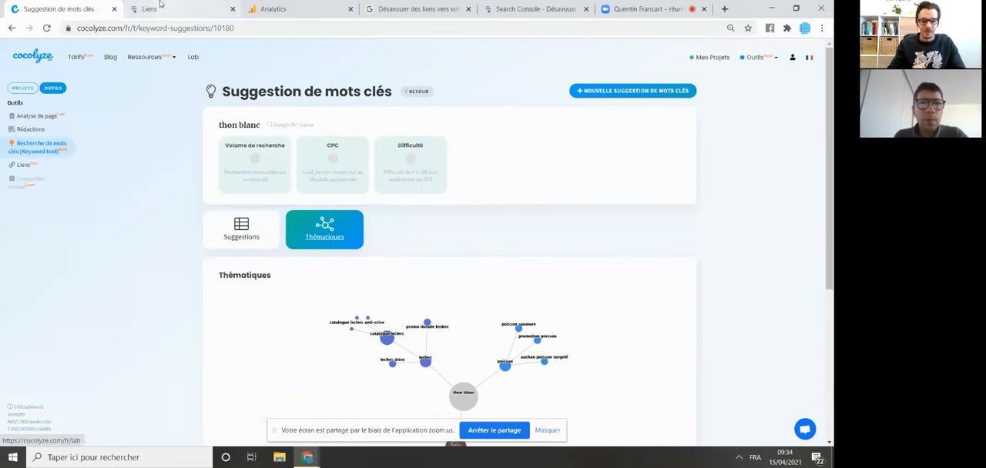
- Load laplaza.fr in the browser tab that holds the Google help page about disavowing links
left_click(405, 9)
left_click(395, 27)
type("laplaza.fr")
key("Return")
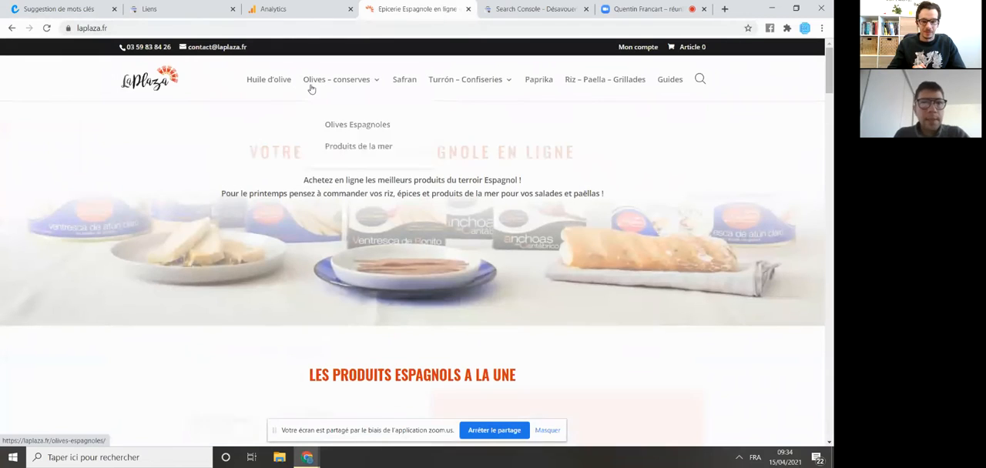
- In the "Produits de la mer" category, open the product page for "Thon blanc germon à l'huile d'olive – conserve de 110 g"
mouse_move(335, 80)
left_click(331, 146)
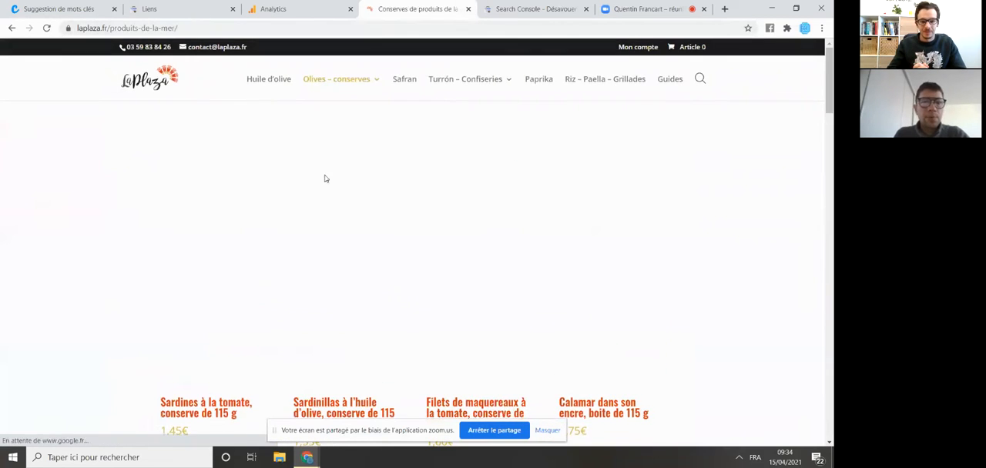
scroll(309, 193, "down", 4)
scroll(310, 191, "down", 3)
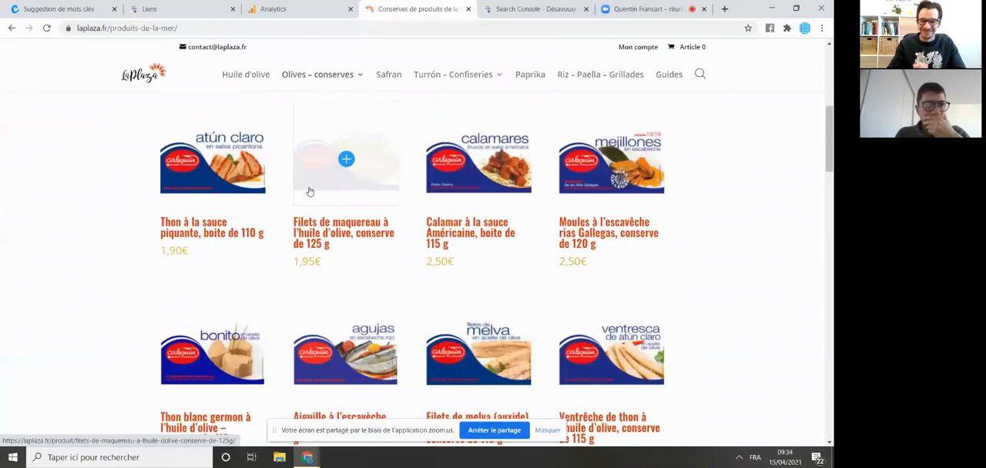
scroll(308, 193, "down", 1)
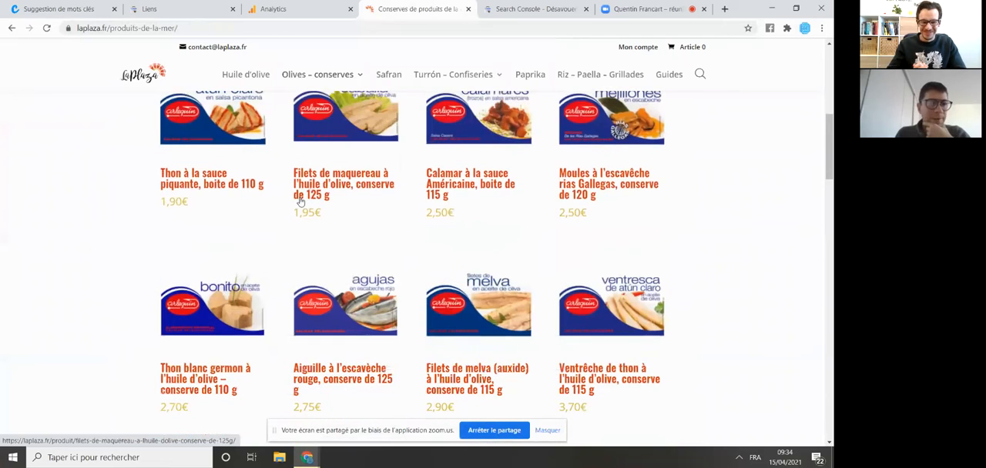
left_click(207, 336)
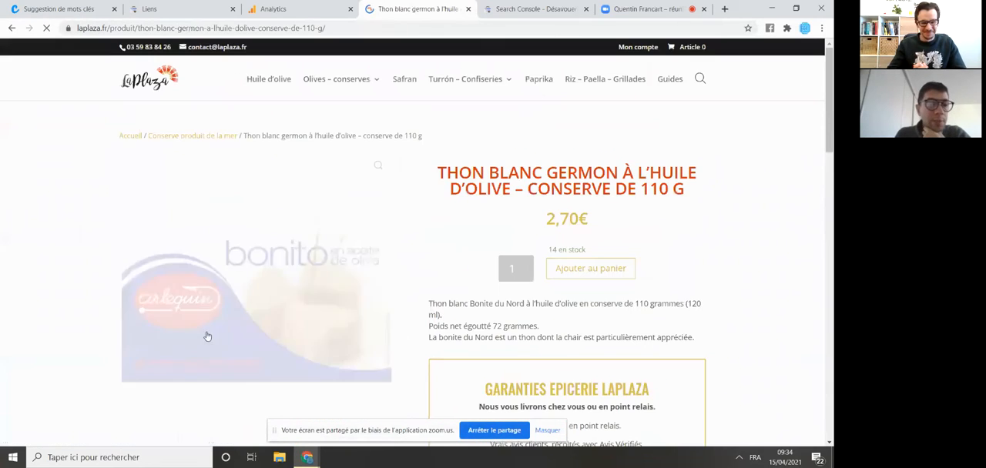
- Select the product page's full address and switch back to the Cocolyze keyword suggestion report
left_click(327, 29)
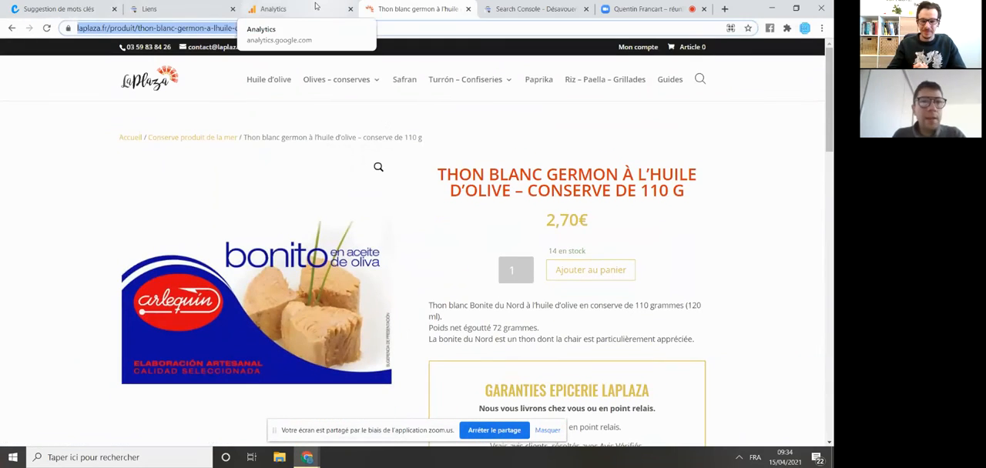
left_click(25, 7)
scroll(413, 239, "down", 3)
scroll(147, 192, "up", 3)
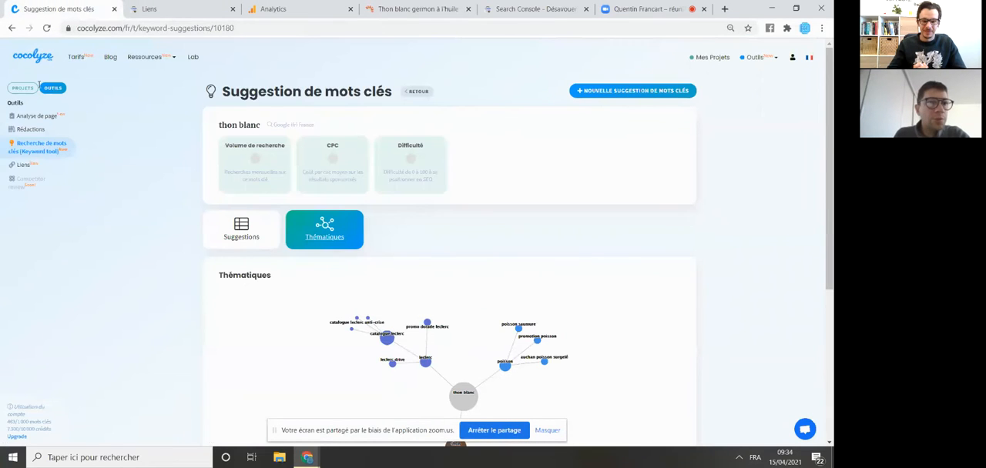
- Start a new rédaction in the writing tool and associate it with the Laplaza project
left_click(43, 89)
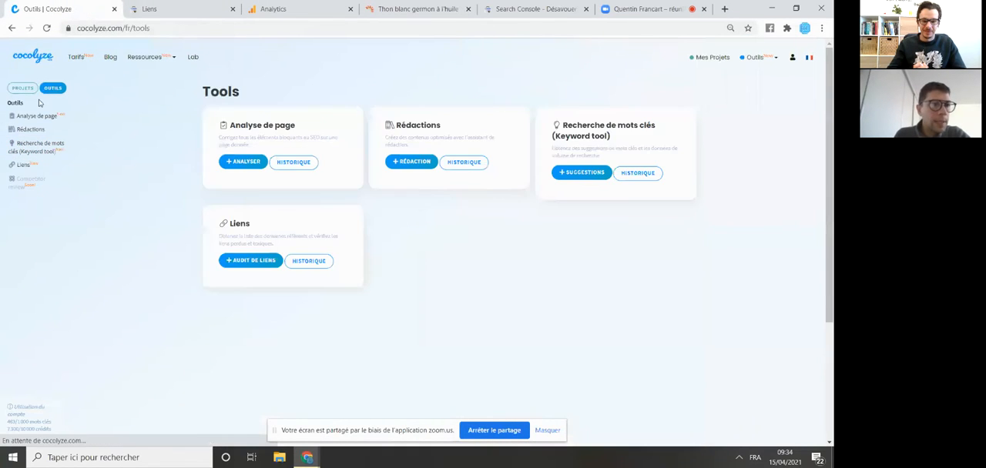
left_click(30, 130)
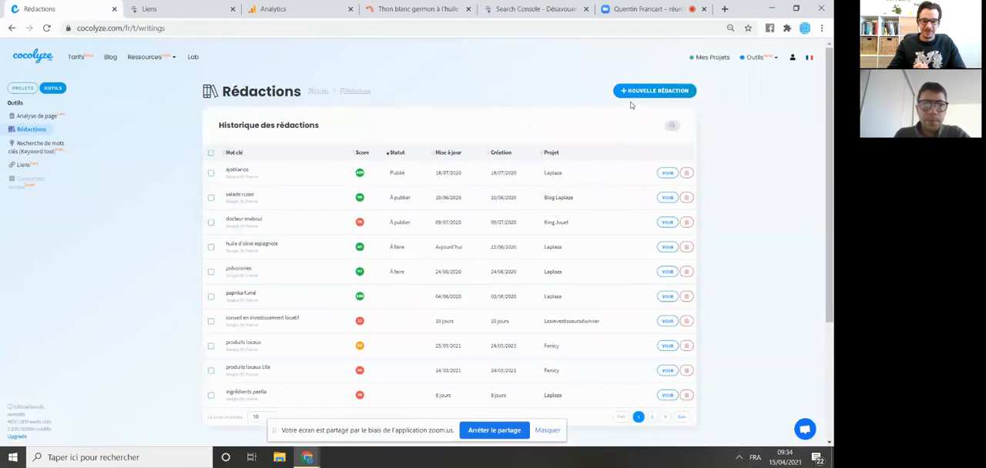
left_click(641, 93)
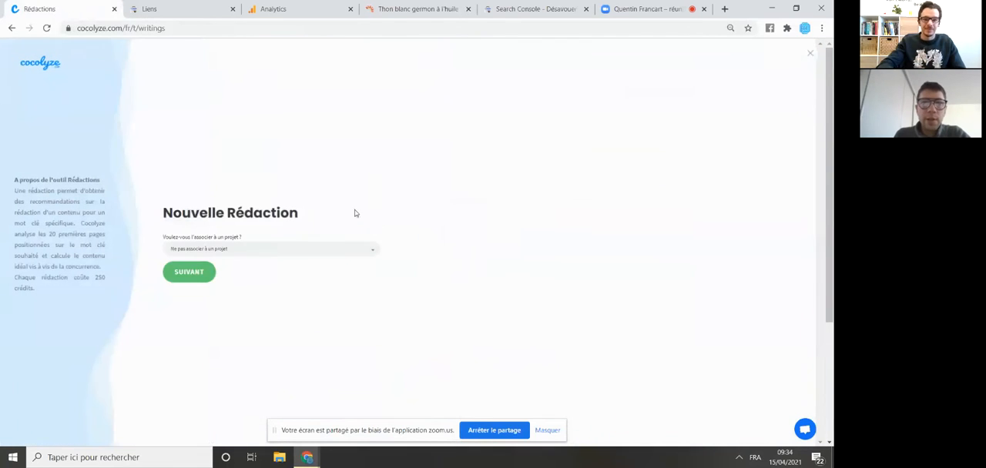
left_click(225, 251)
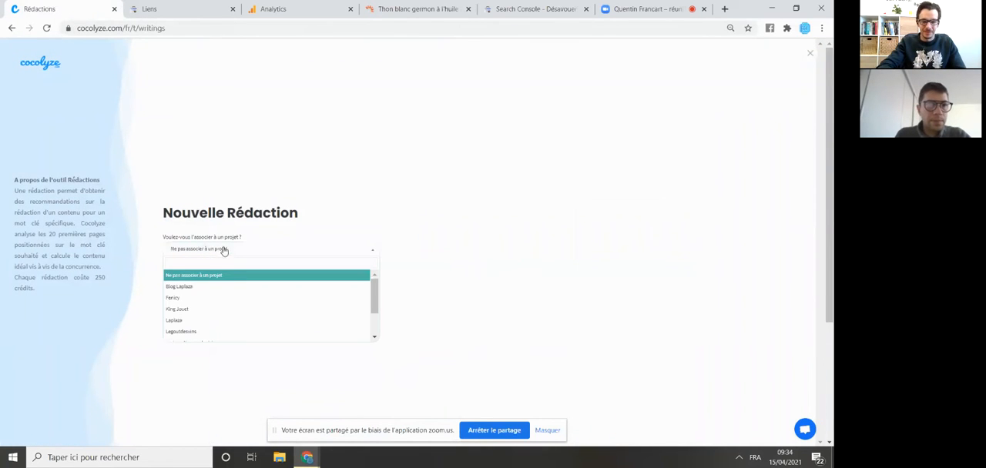
left_click(209, 319)
left_click(197, 276)
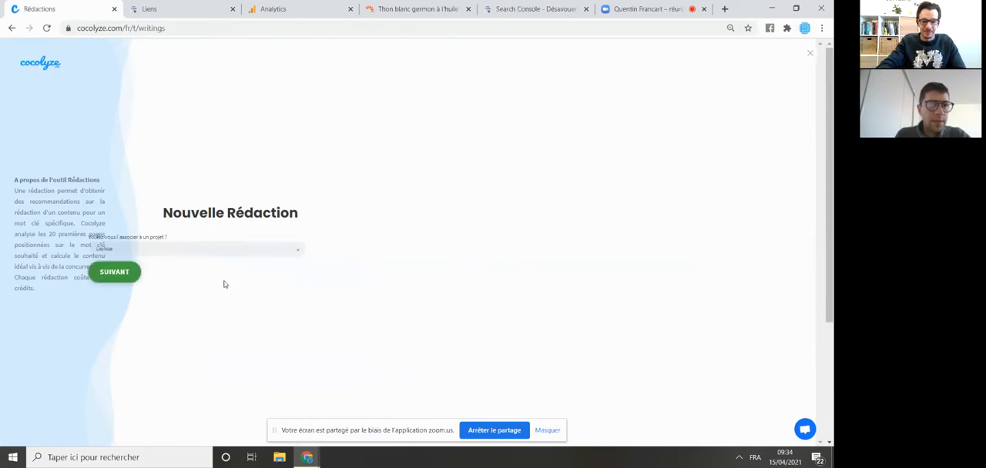
left_click(194, 277)
- Set "thon blanc en boite" as the target keyword and create the rédaction
left_click(227, 166)
type("thon blanc")
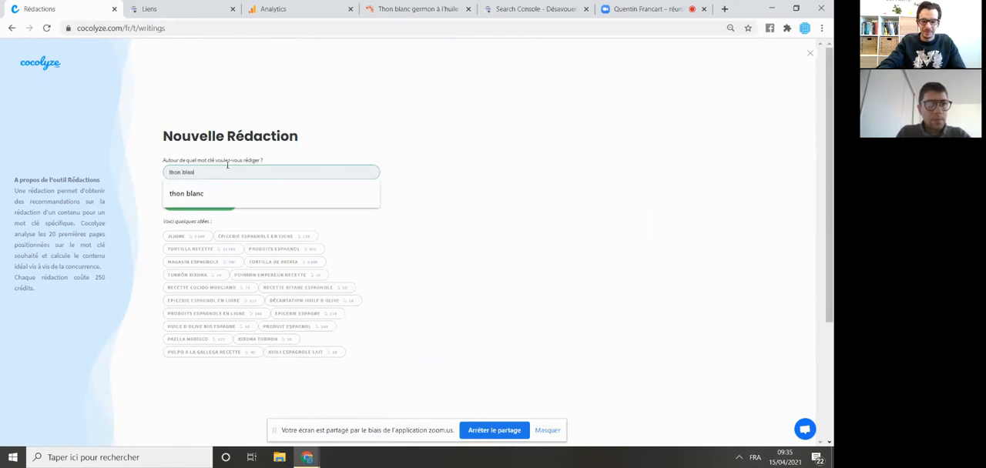
type(" en boite")
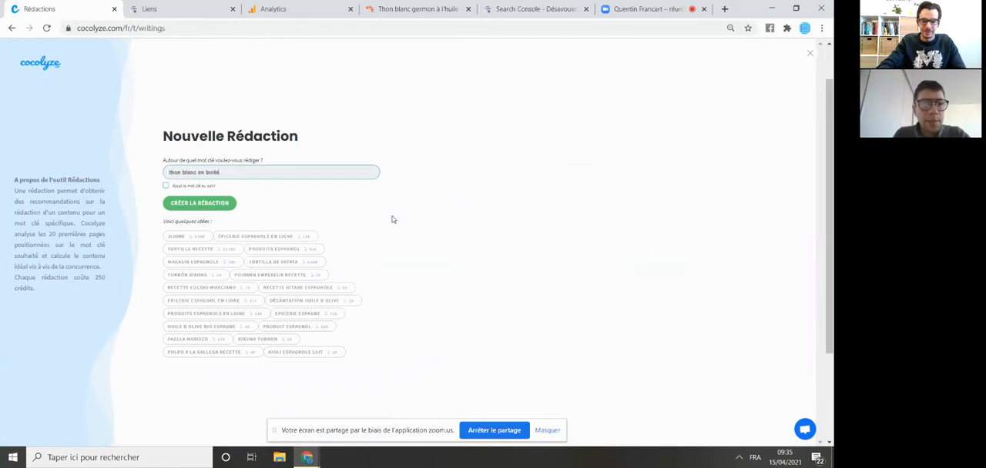
left_click(200, 204)
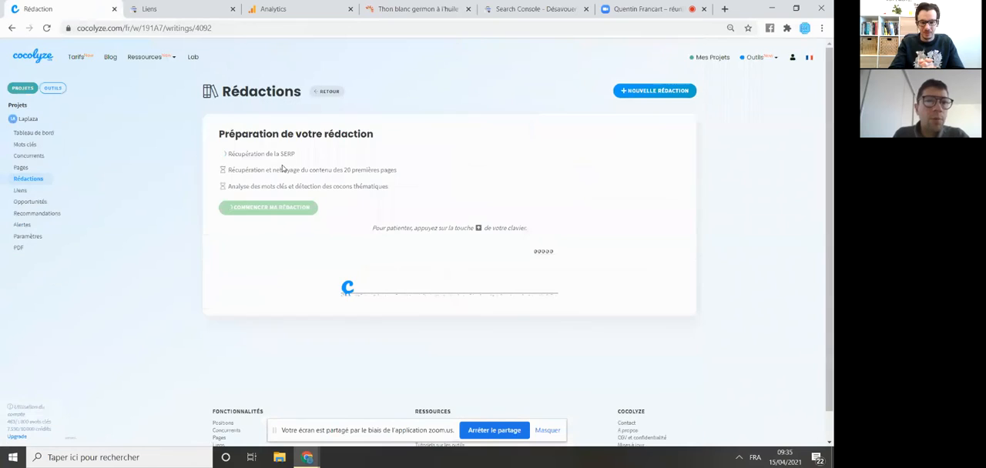
scroll(320, 183, "down", 1)
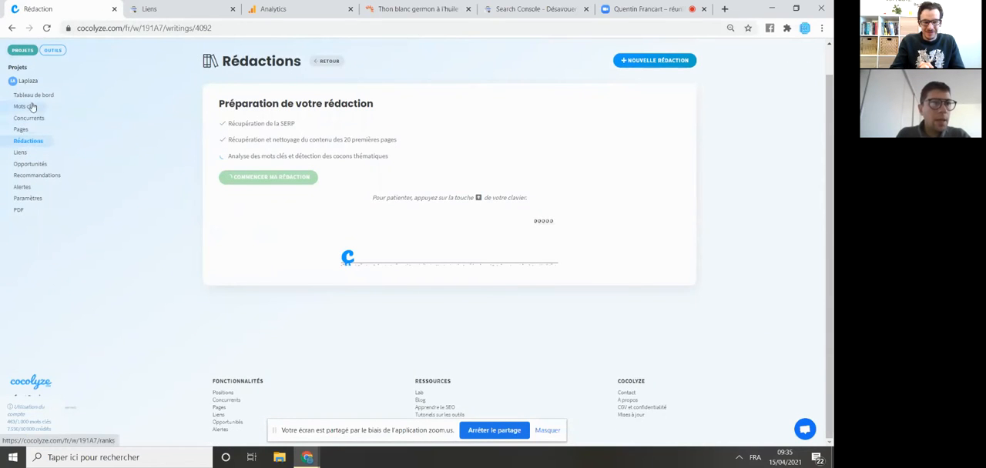
- Add "thon blanc", "recette thon blanc", "thon blanc en boite", "thon en boite" and "conserve thon blanc" to the Laplaza project's tracked keywords
left_click(32, 113)
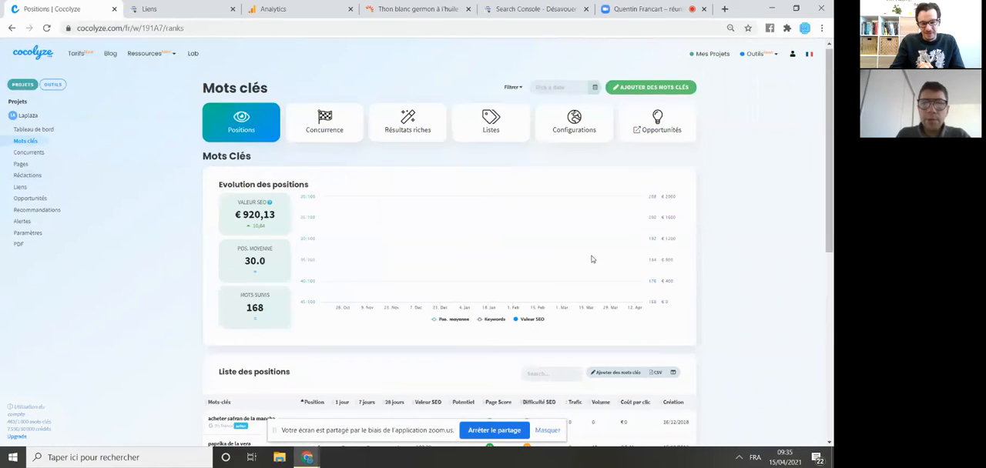
scroll(600, 322, "down", 2)
left_click(600, 322)
left_click(89, 131)
type("thon blanc")
key("Return")
type("recette")
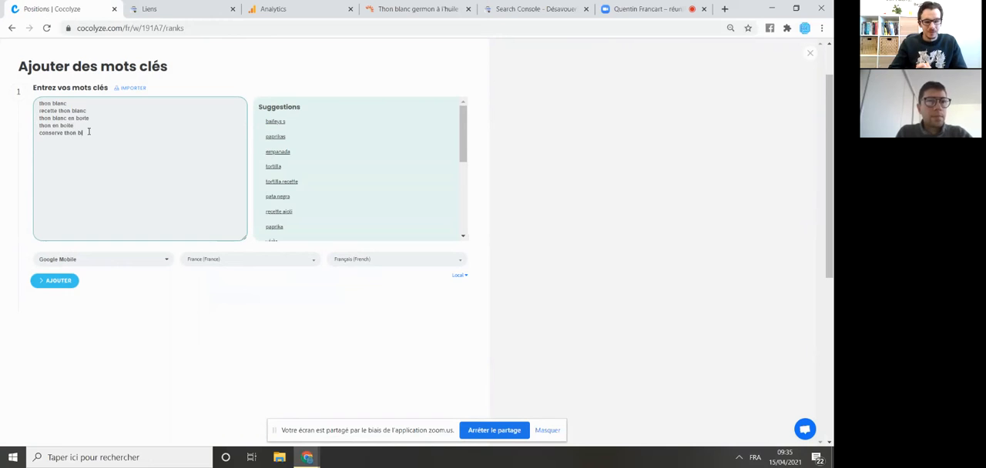
left_click(59, 281)
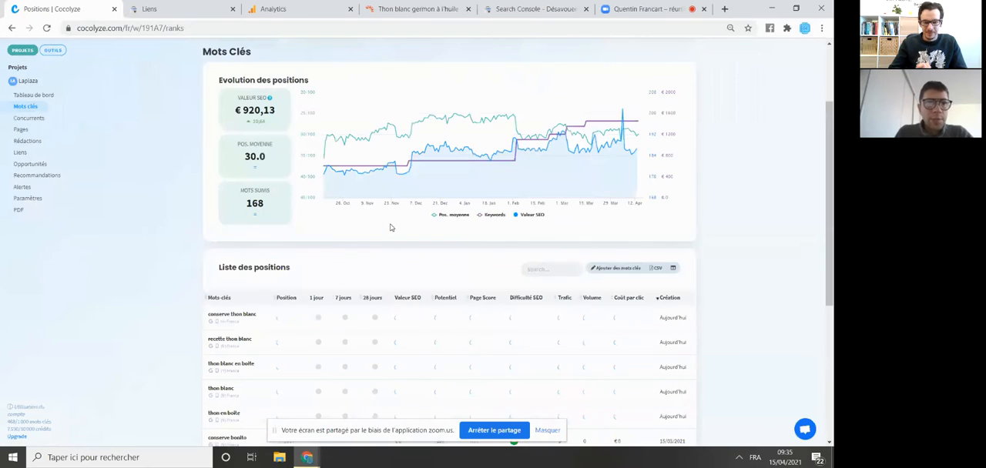
scroll(391, 227, "down", 1)
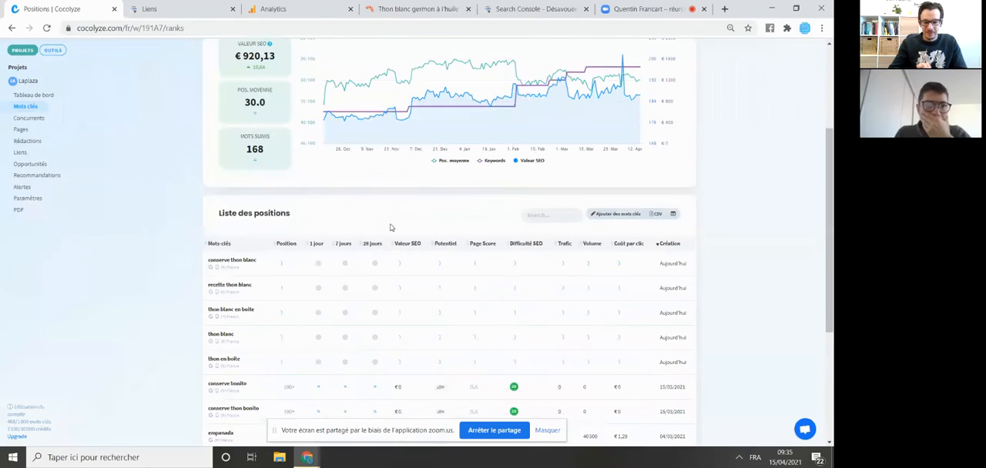
- Return to the writing tool and open the rédaction for "thon blanc en boite" in the editor
left_click(52, 50)
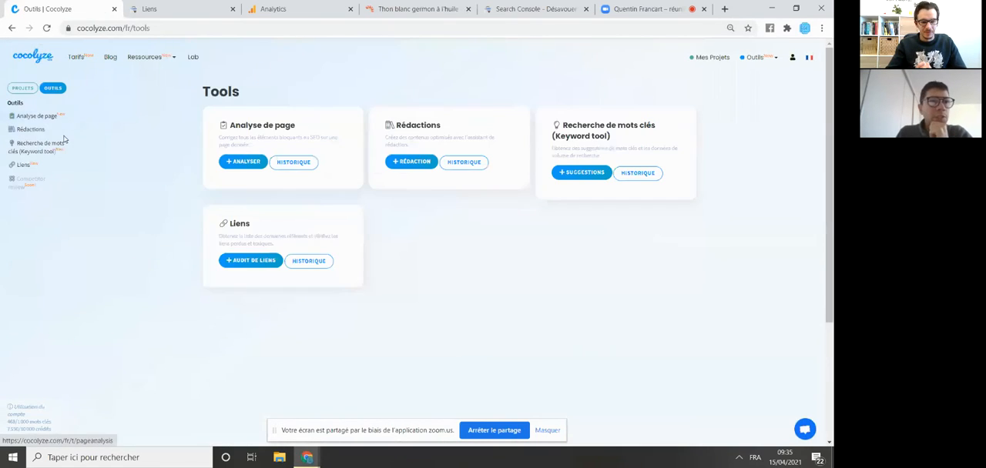
left_click(38, 131)
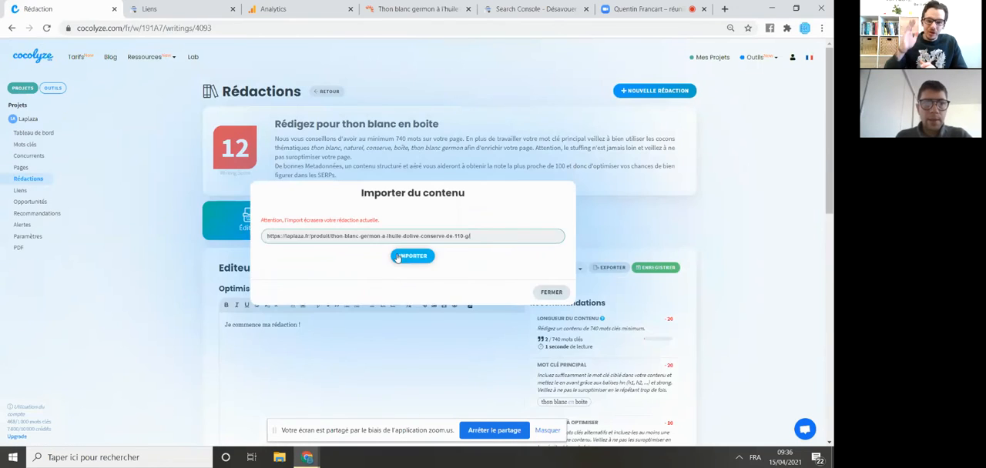
left_click(398, 257)
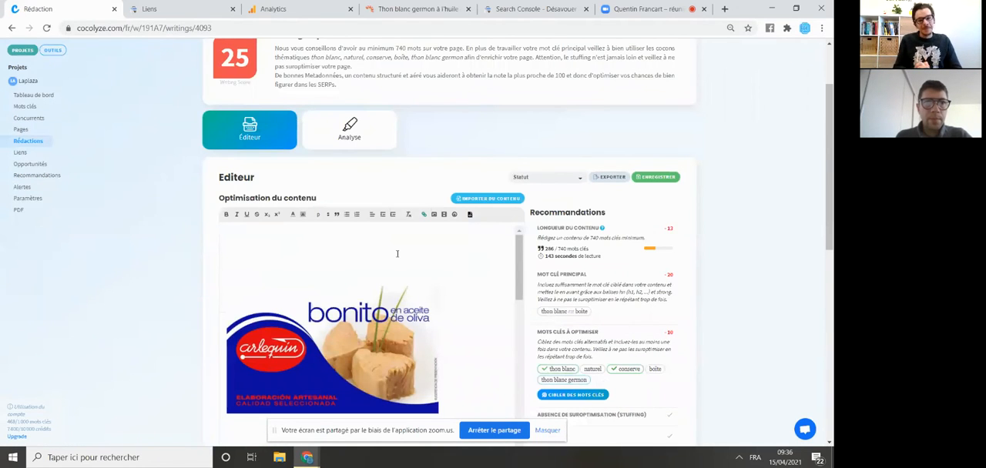
- Examine the writing score and the recommendations on content length, main keyword and keywords to optimise
scroll(409, 260, "up", 1)
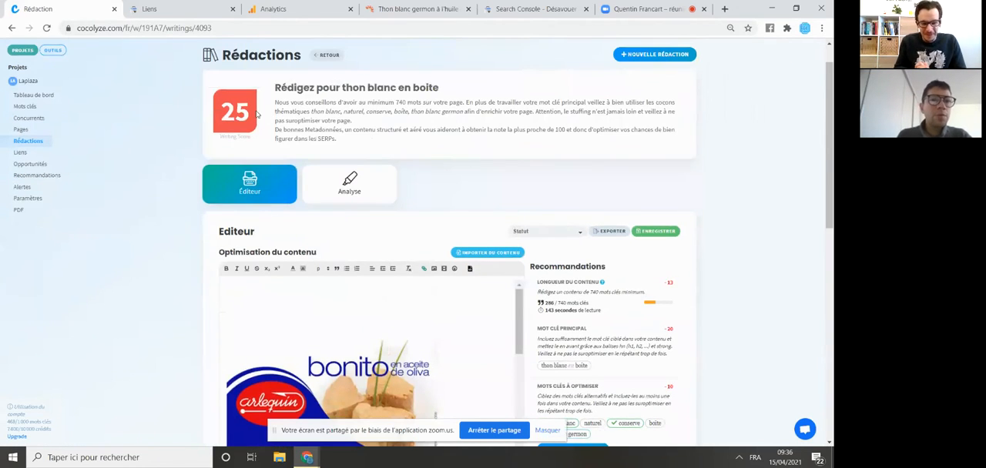
left_click_drag(250, 112, 272, 113)
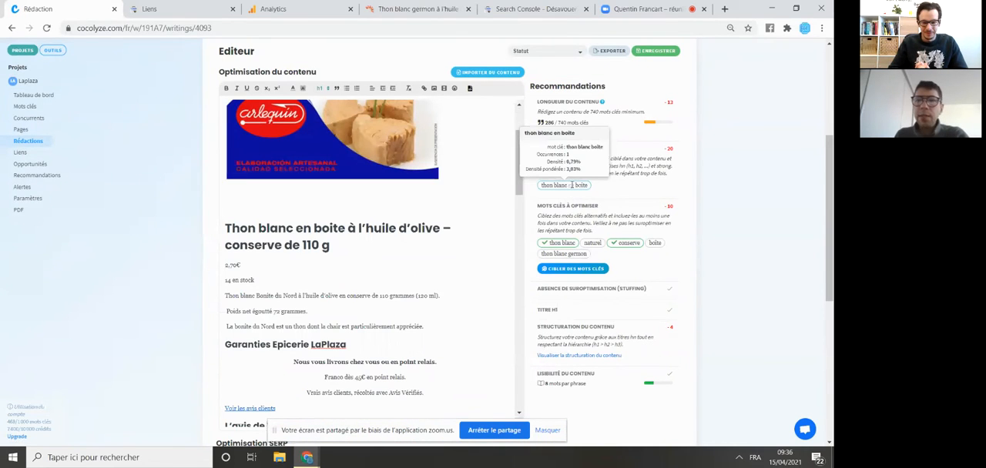
left_click_drag(551, 124, 543, 124)
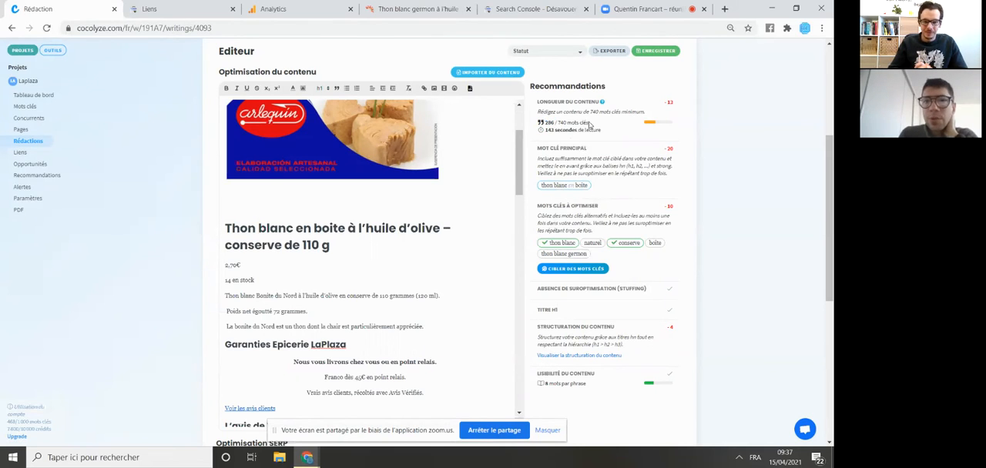
left_click_drag(589, 123, 538, 110)
mouse_move(585, 184)
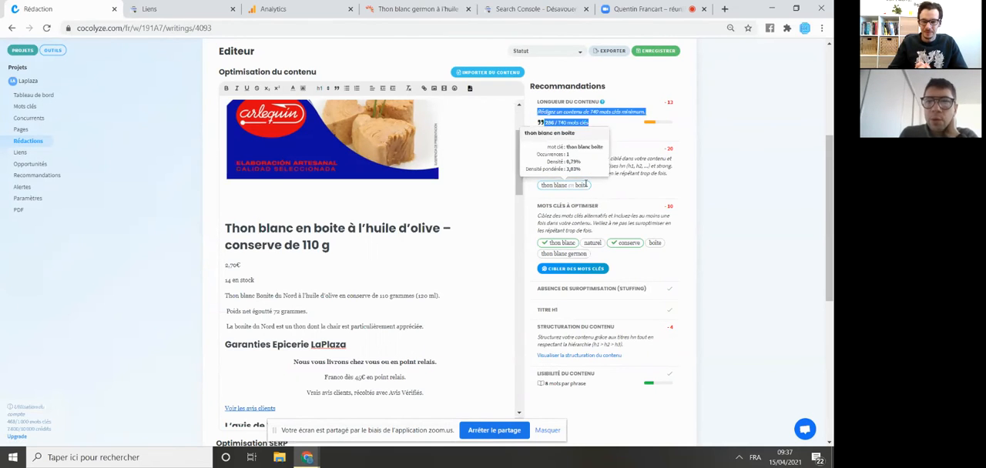
mouse_move(570, 242)
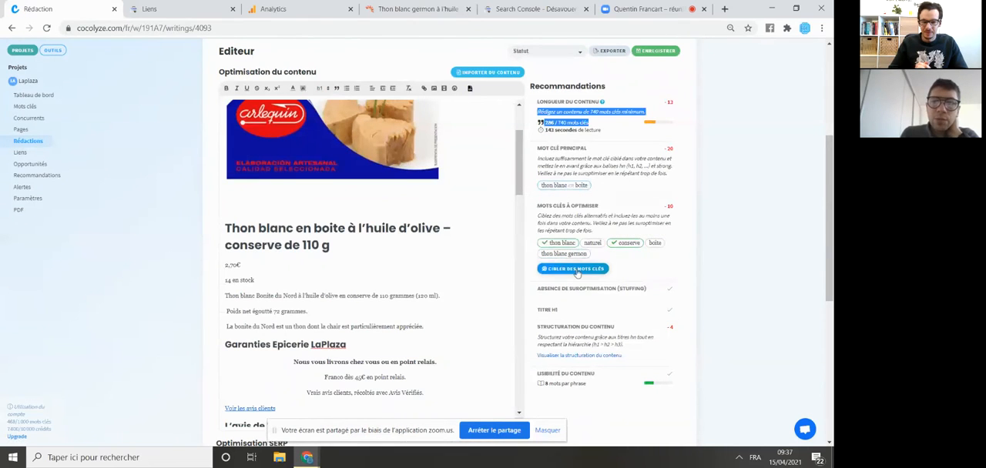
scroll(577, 274, "down", 1)
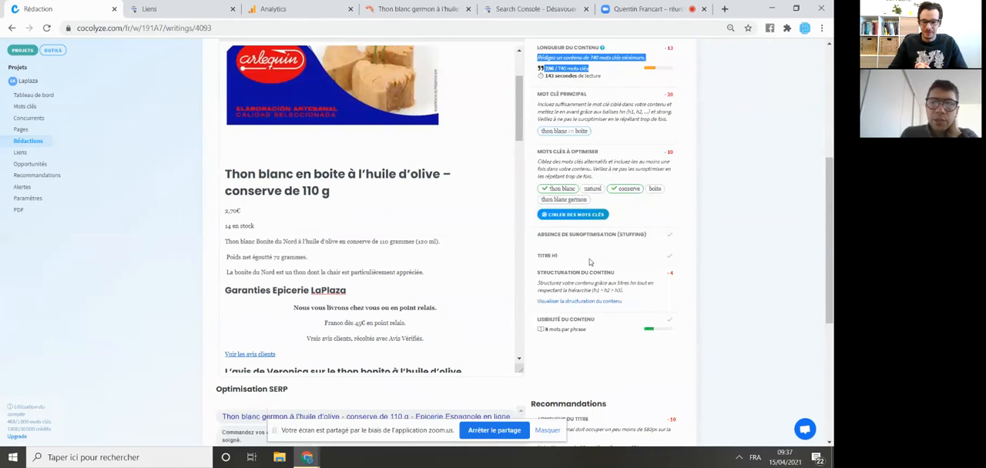
- View the content's heading structure, check the cookie and privacy policy headings, and close the overview
left_click(587, 302)
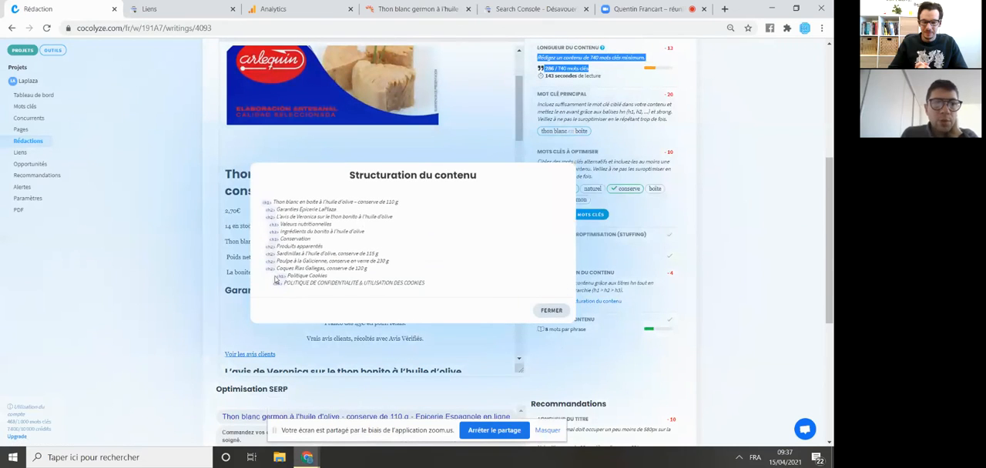
left_click_drag(276, 275, 291, 288)
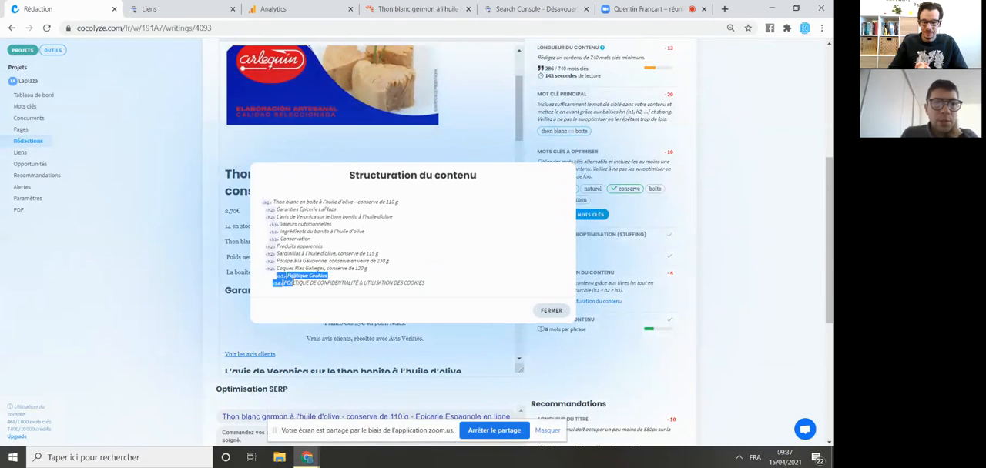
left_click(551, 311)
- Examine the SERP title and meta description against their length and keyword recommendations
scroll(609, 309, "down", 3)
scroll(620, 310, "down", 2)
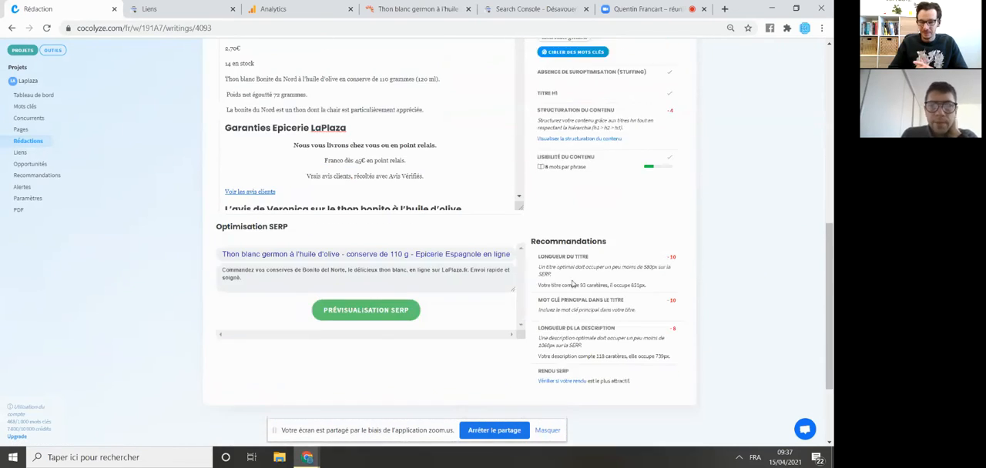
left_click_drag(252, 254, 464, 255)
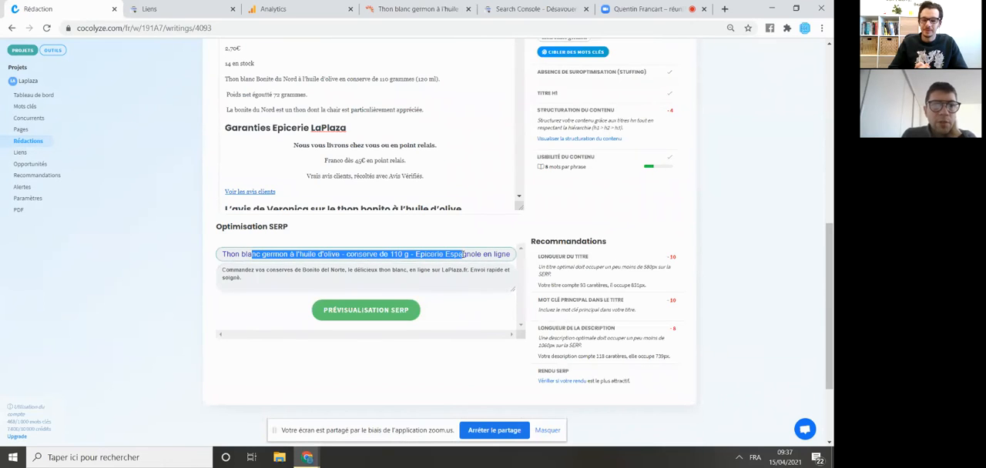
left_click(361, 255)
left_click_drag(311, 255, 445, 254)
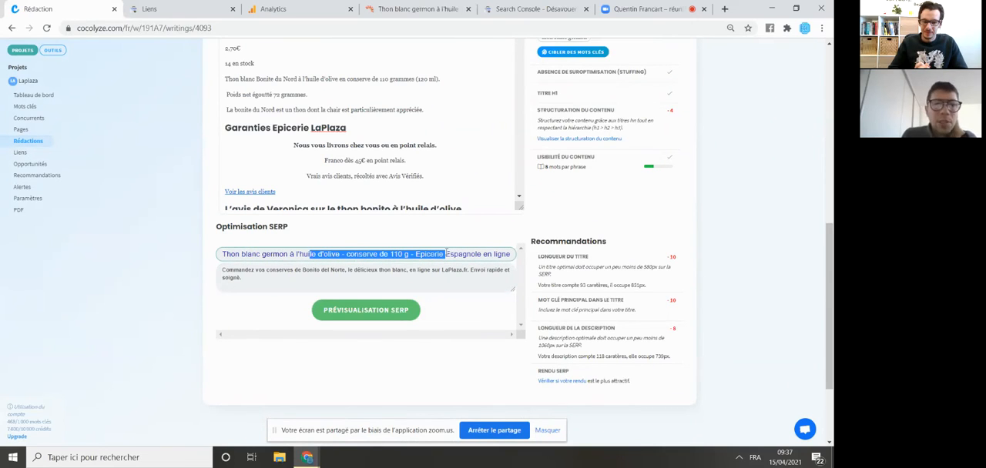
left_click_drag(309, 270, 395, 275)
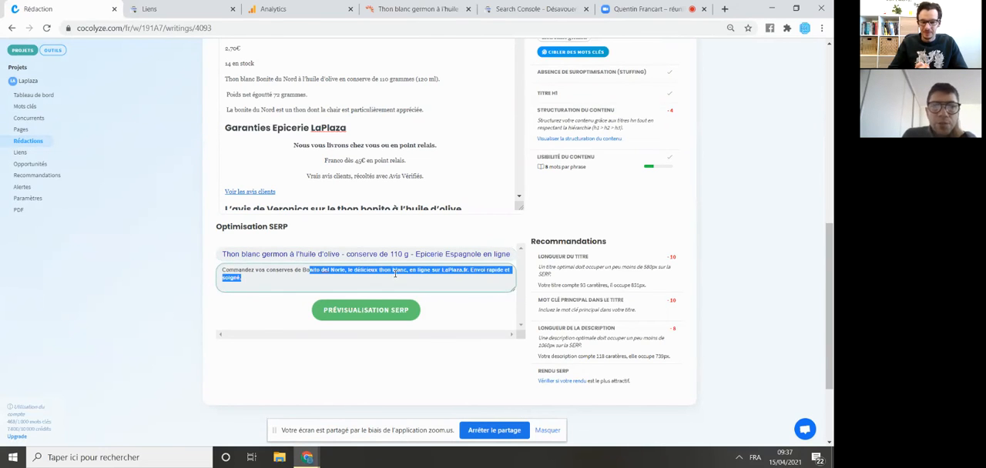
- Show the rédaction's analysis and examine the top 20 content lengths, thematic cocoons and their related keyword lists
scroll(394, 275, "up", 3)
scroll(402, 266, "up", 5)
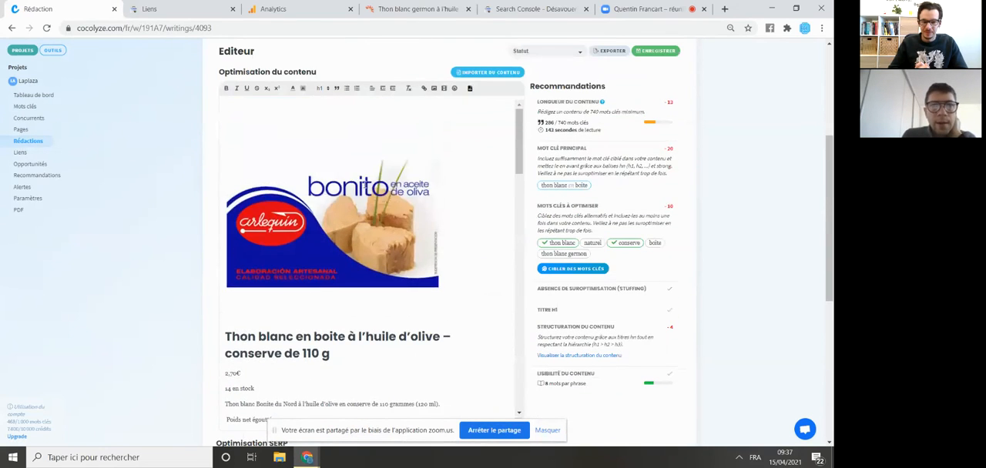
left_click(332, 223)
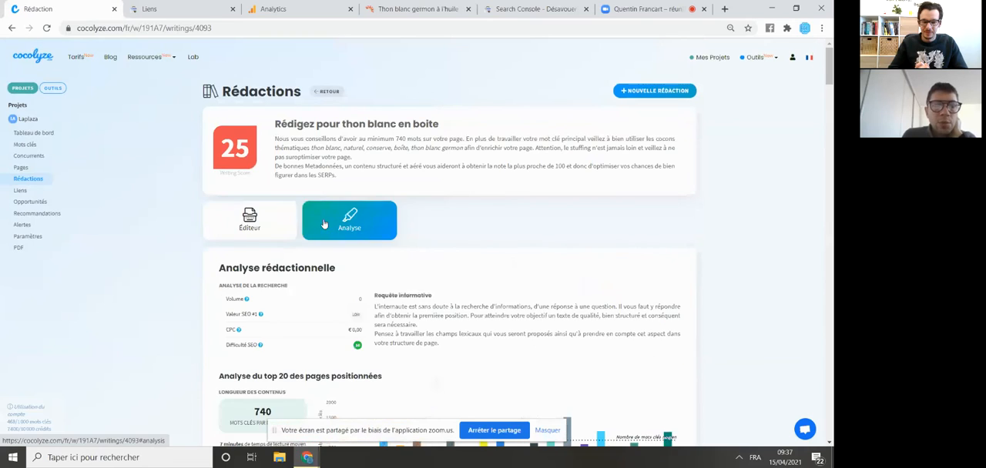
scroll(376, 270, "down", 3)
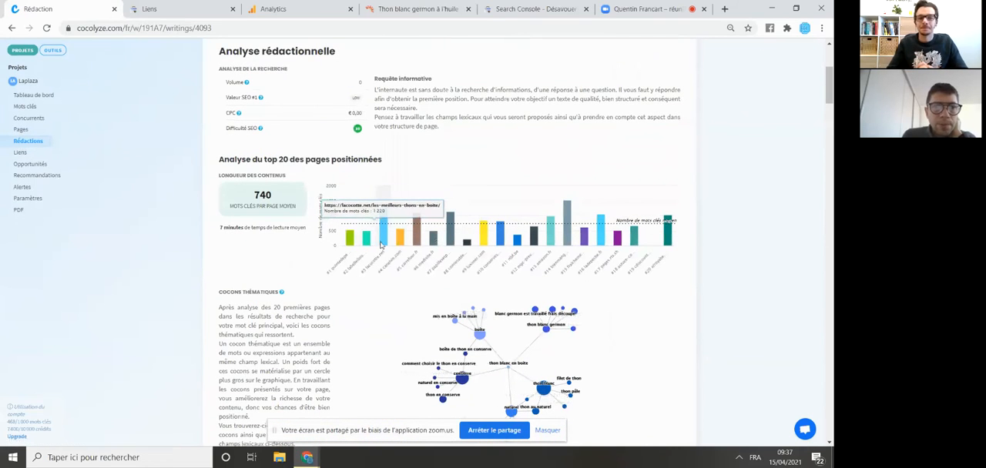
scroll(616, 238, "down", 3)
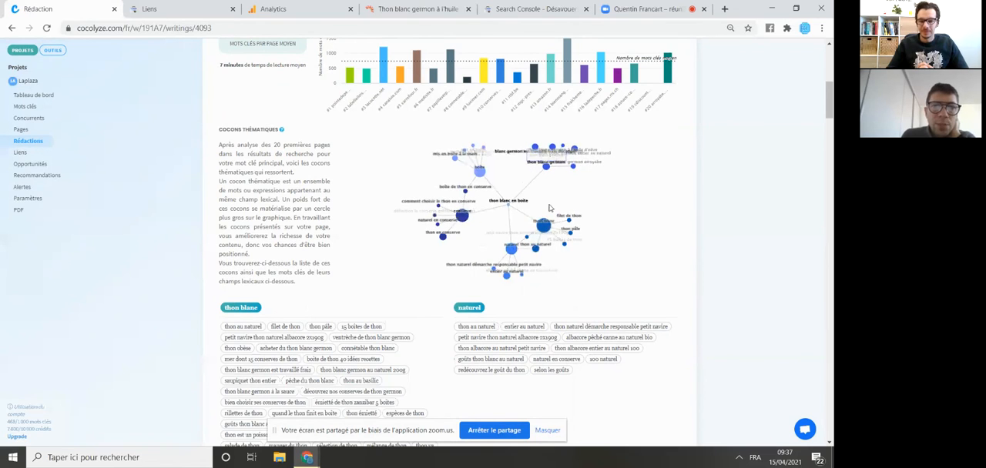
scroll(359, 215, "down", 2)
scroll(358, 215, "down", 5)
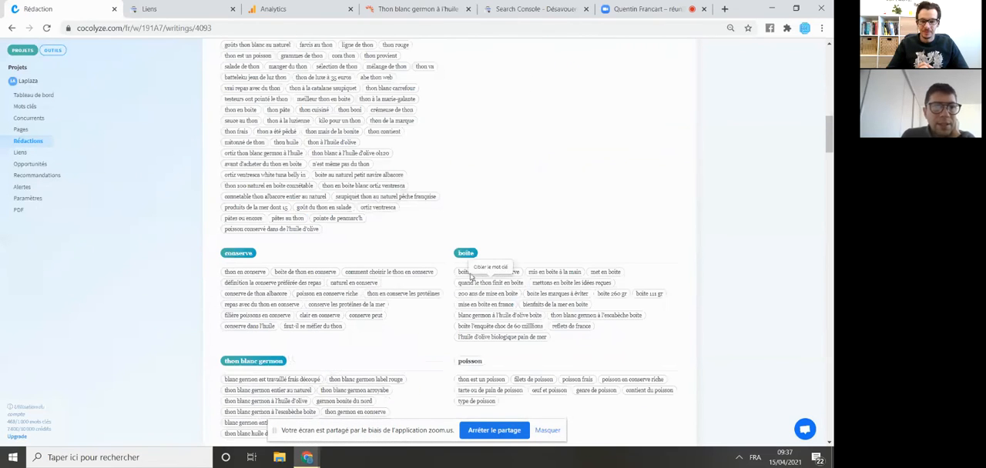
scroll(466, 281, "down", 3)
scroll(466, 281, "up", 10)
scroll(431, 270, "up", 6)
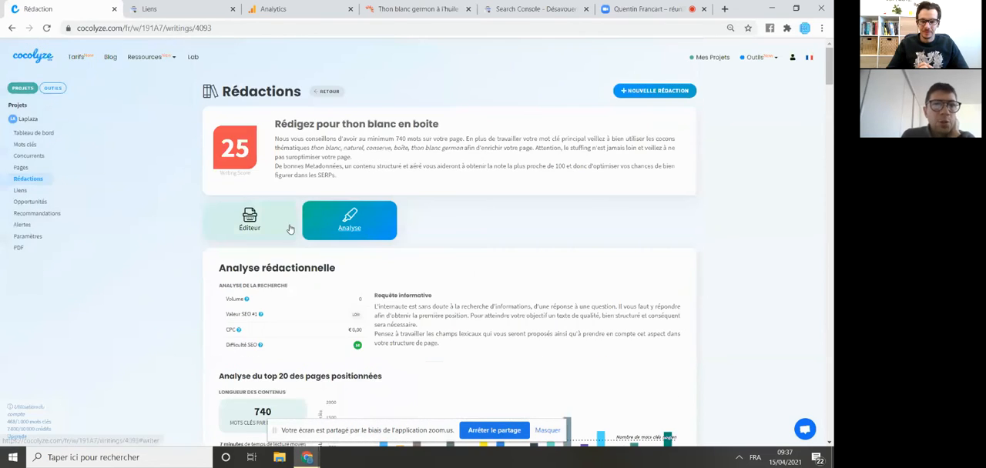
- Return to the rédaction's editor and review the product text alongside the recommendations and writing score
left_click(288, 229)
scroll(392, 268, "down", 3)
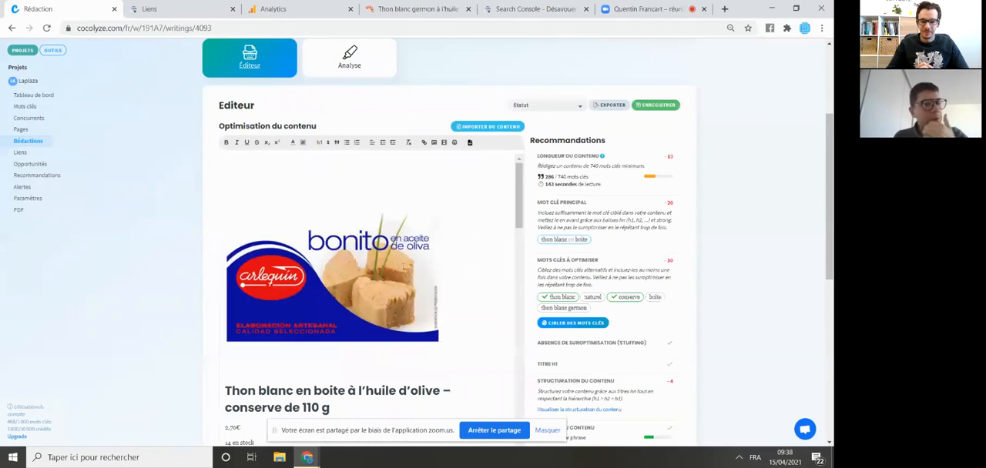
scroll(396, 272, "down", 3)
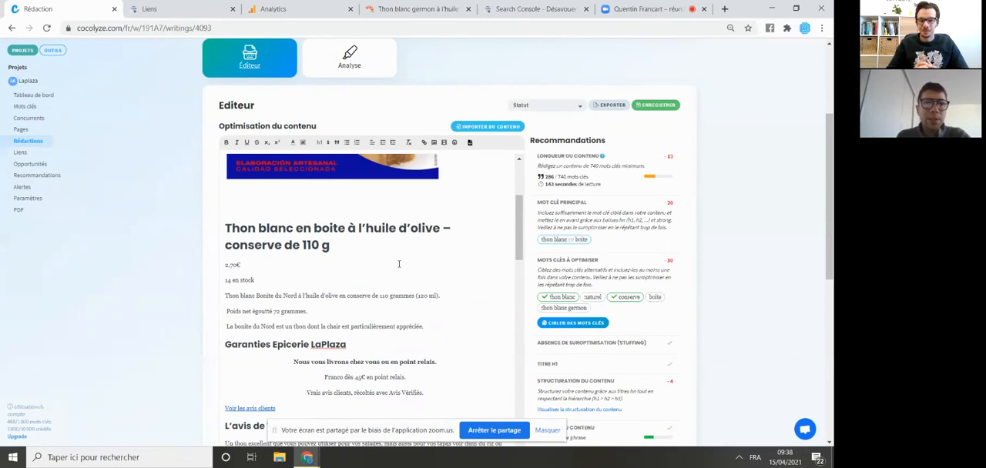
scroll(399, 264, "up", 2)
scroll(399, 265, "up", 1)
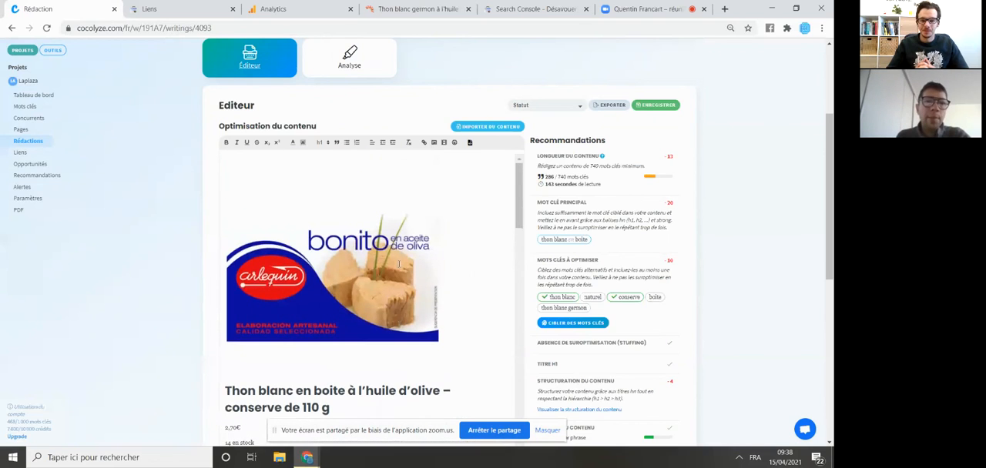
scroll(195, 167, "up", 3)
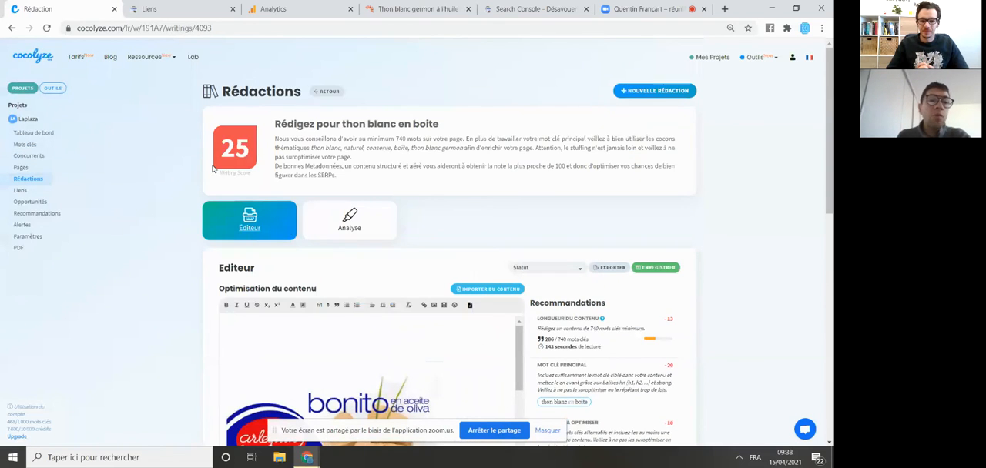